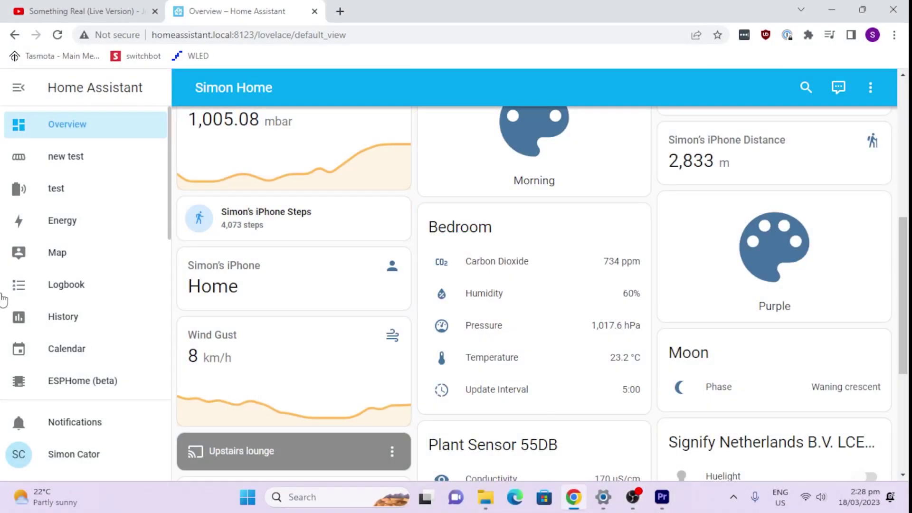
Step: Scroll the sidebar to Settings, open it, and scroll to the Dashboards entry
scroll(102, 314, down, 6)
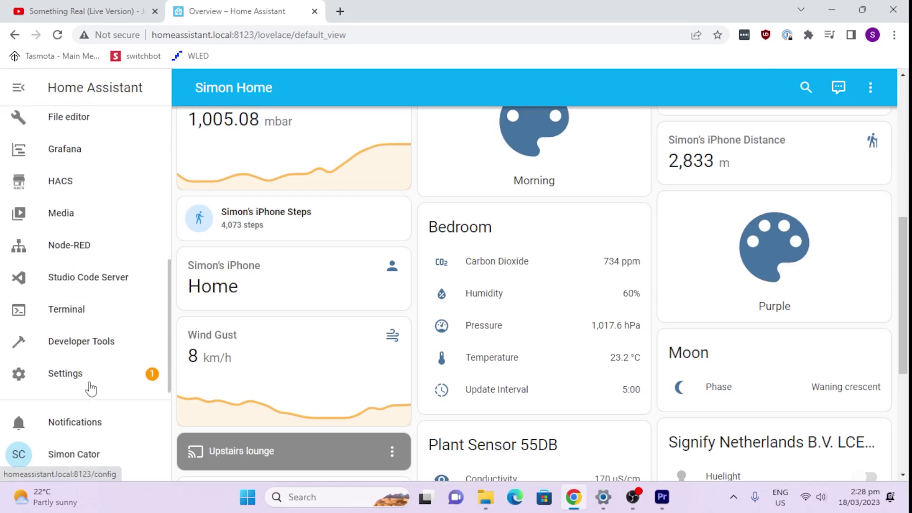
click(90, 382)
scroll(408, 350, down, 2)
scroll(408, 350, down, 1)
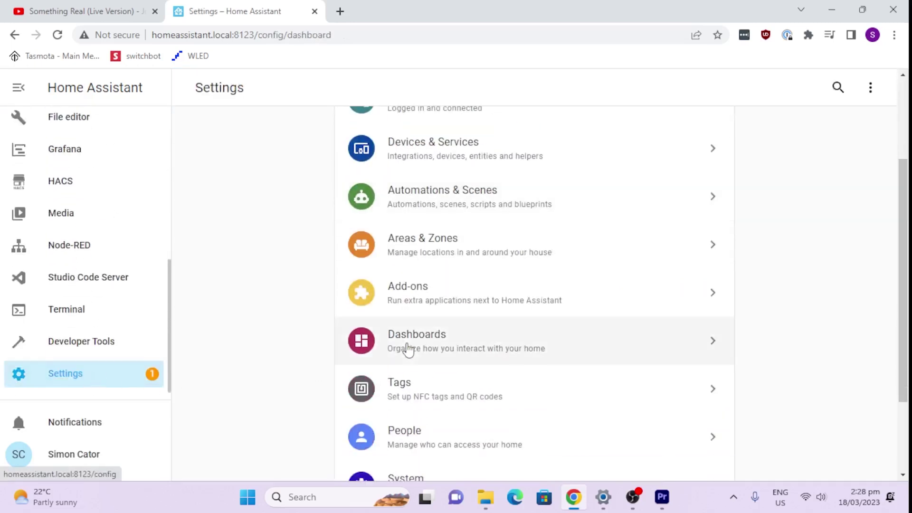
Step: From the Dashboards page, start a new dashboard titled 'test new dash'
click(407, 349)
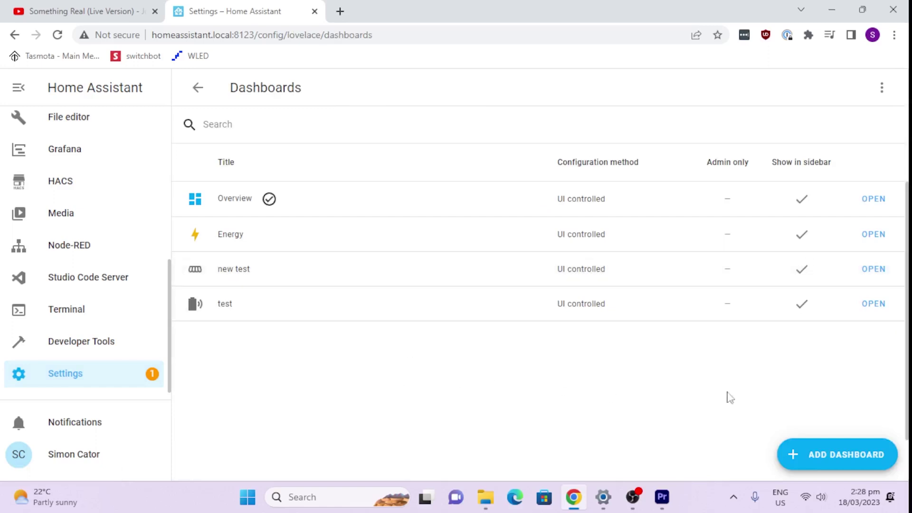
click(826, 454)
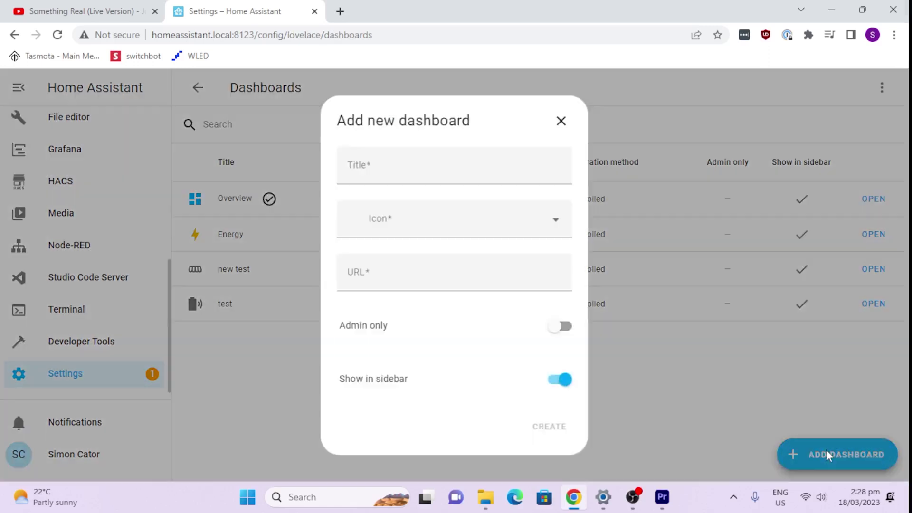
click(460, 176)
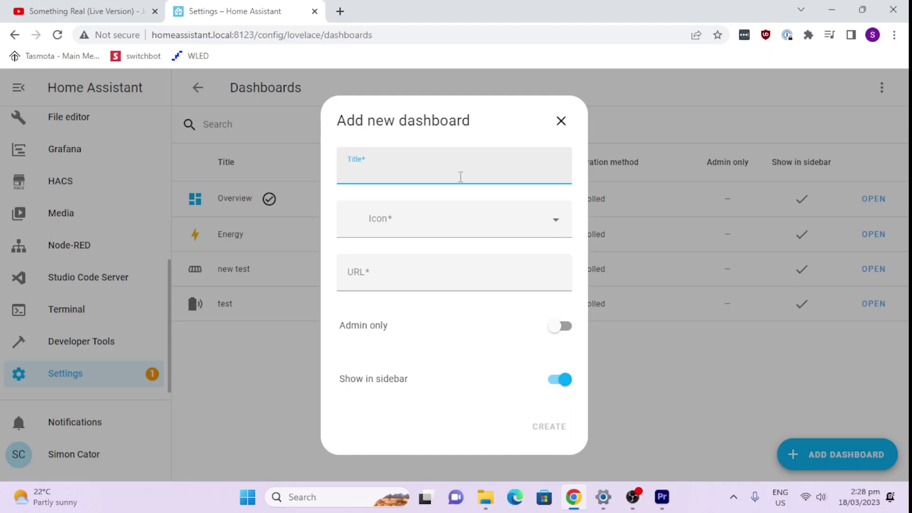
text(test nw)
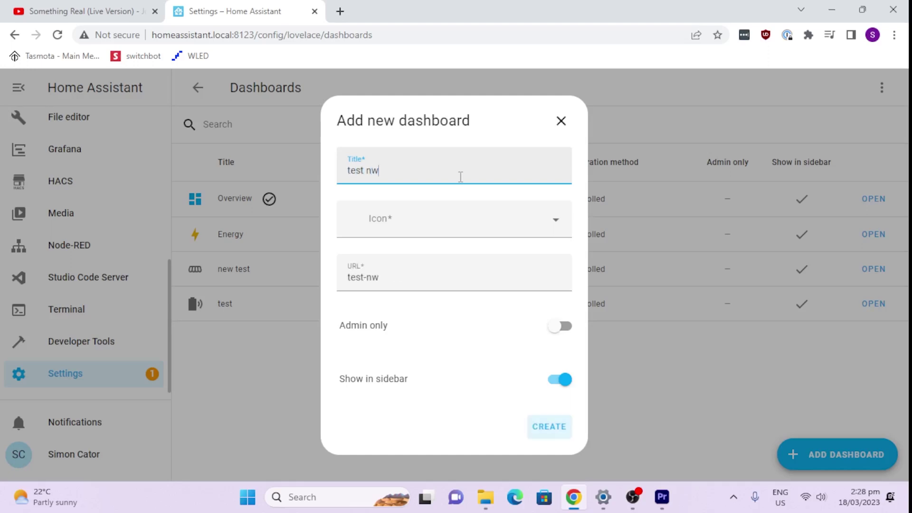
key(BackSpace)
key(BackSpace)
text(ew dash)
Step: Give the dashboard the mdi:account icon, leave Admin only off, and create it
click(474, 213)
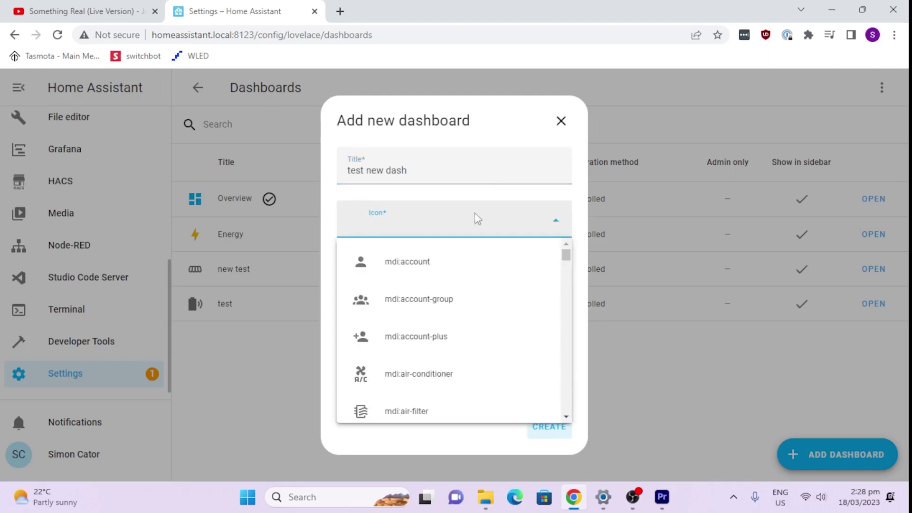
click(468, 268)
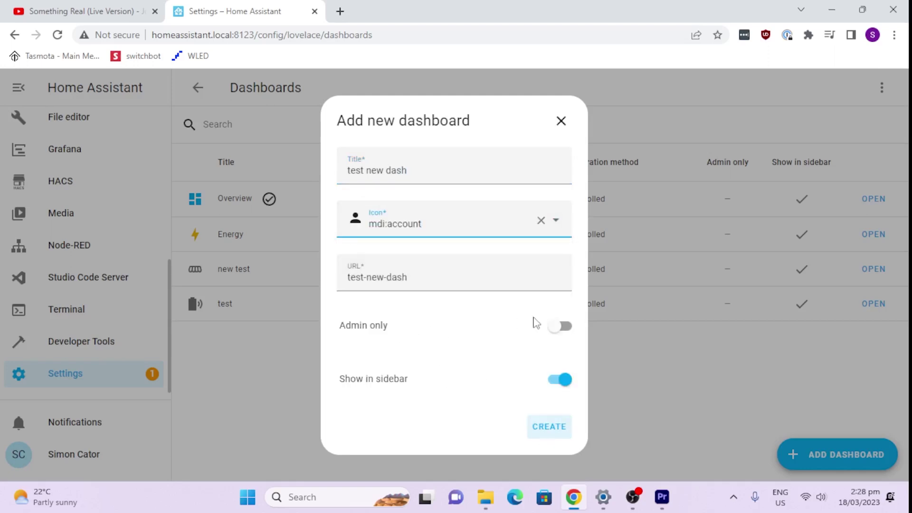
click(566, 329)
click(565, 328)
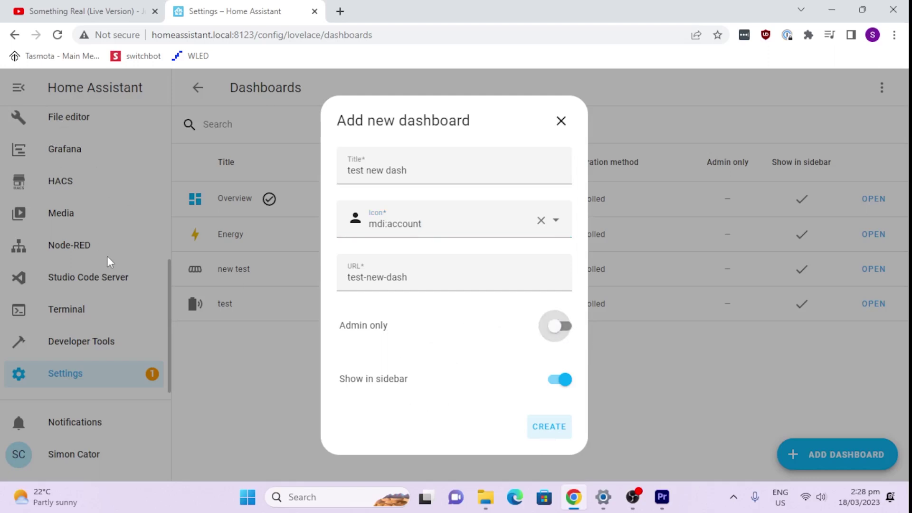
click(556, 425)
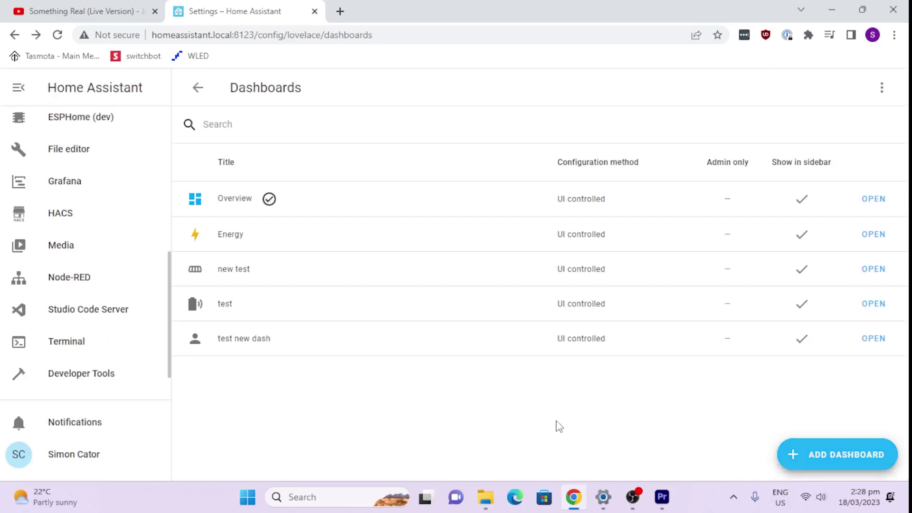
Step: Open the test new dash settings dialog twice and close it without changes
click(250, 340)
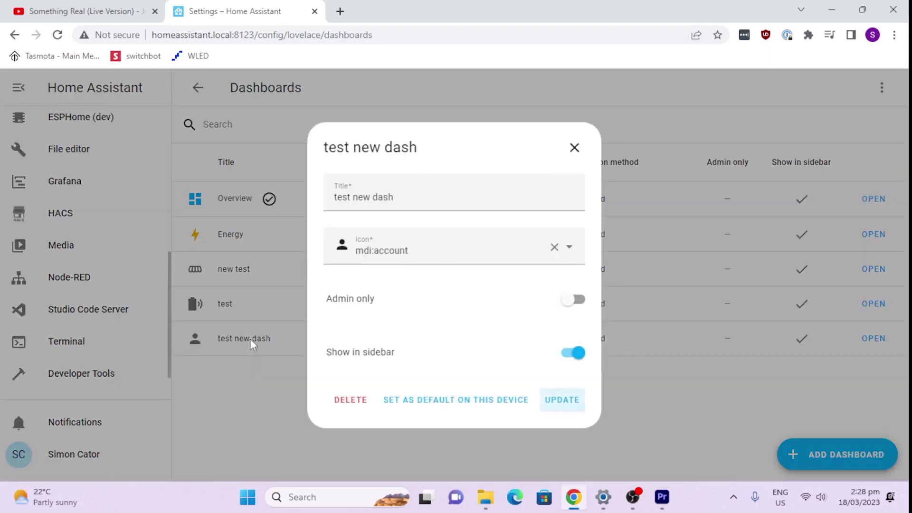
click(574, 148)
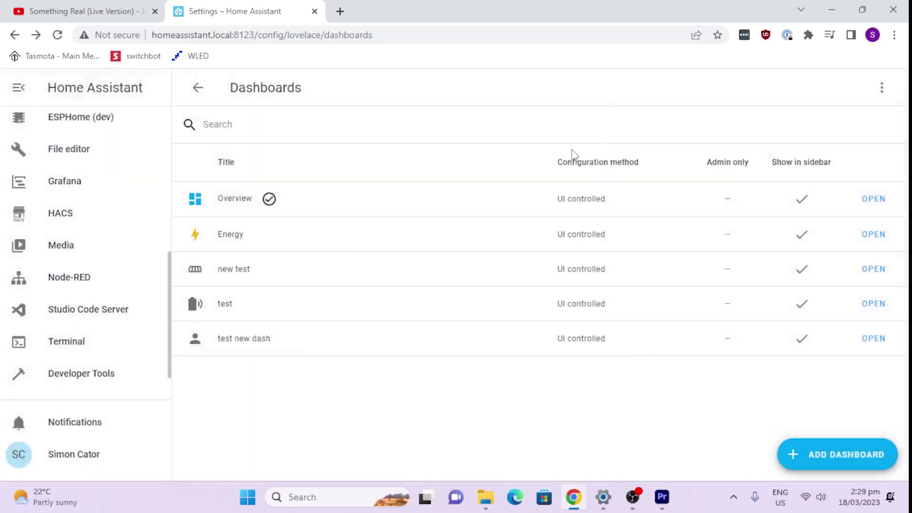
click(237, 337)
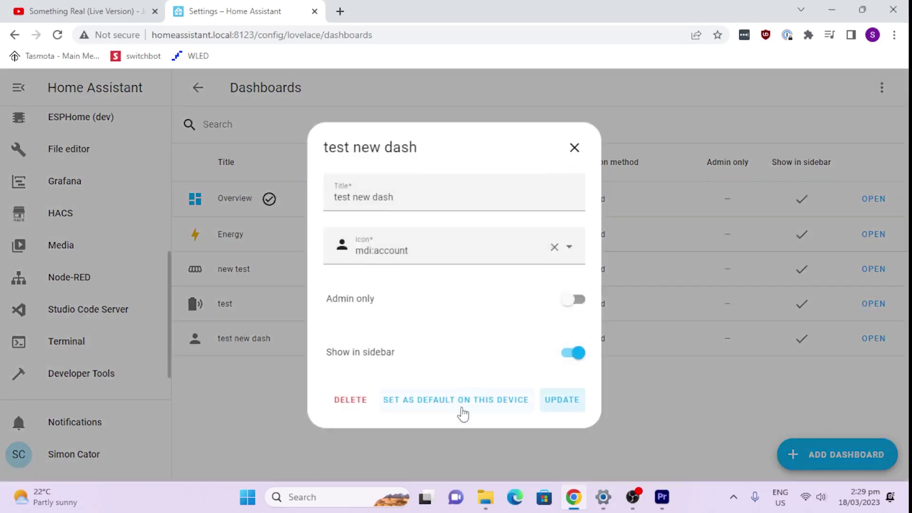
click(578, 147)
Step: Open test new dash from the sidebar and scroll through its auto-generated cards
scroll(135, 242, up, 5)
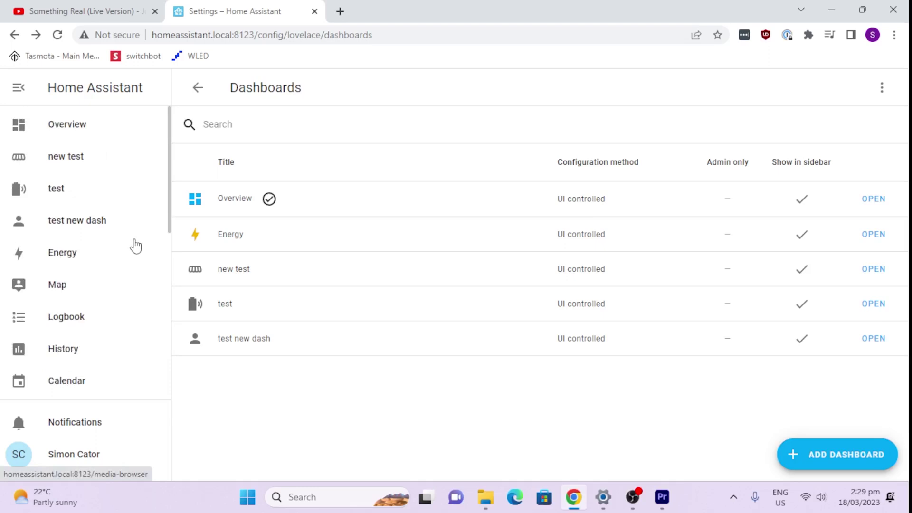
click(101, 221)
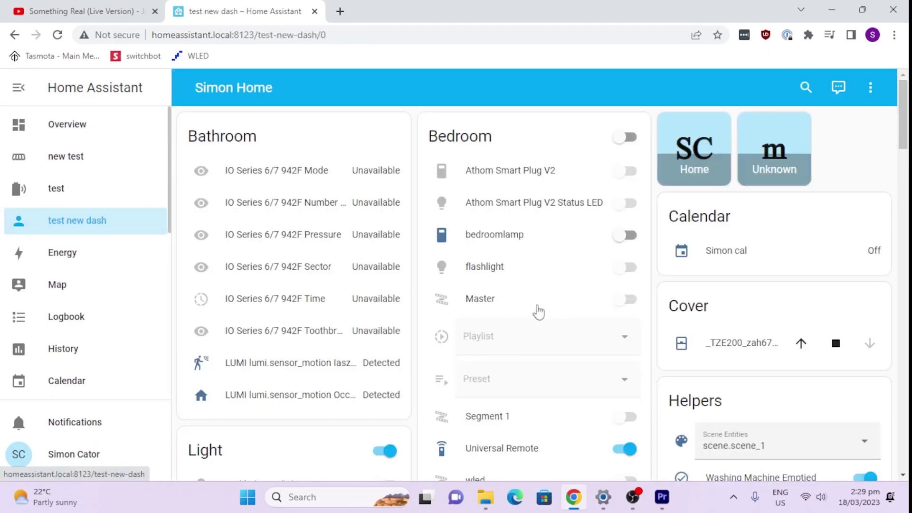
scroll(492, 284, down, 15)
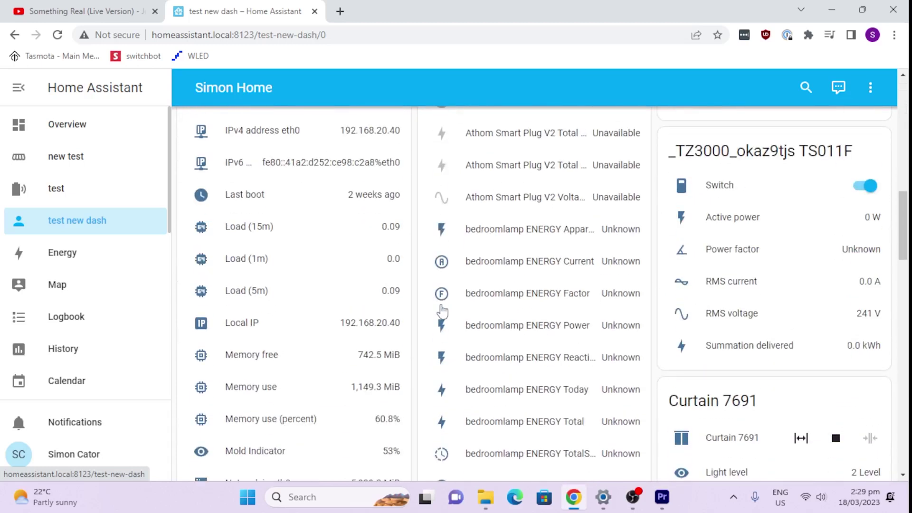
scroll(442, 311, down, 12)
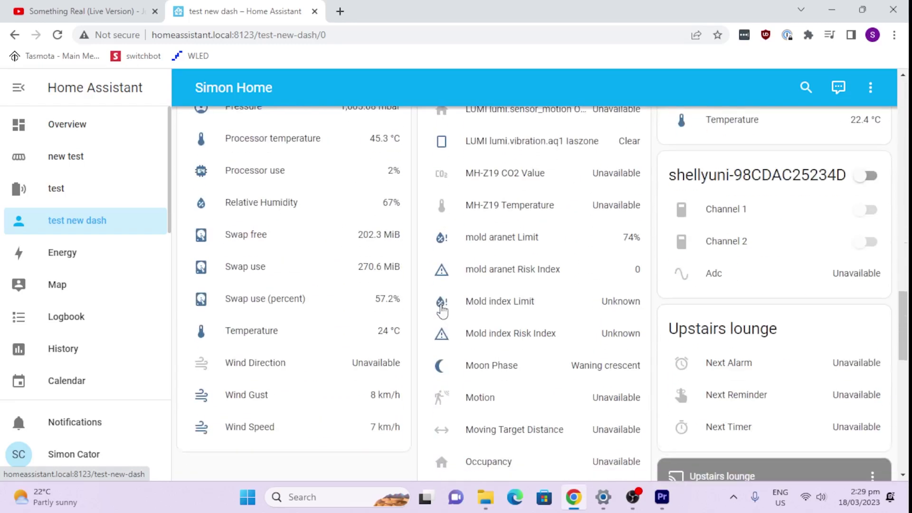
scroll(442, 311, down, 10)
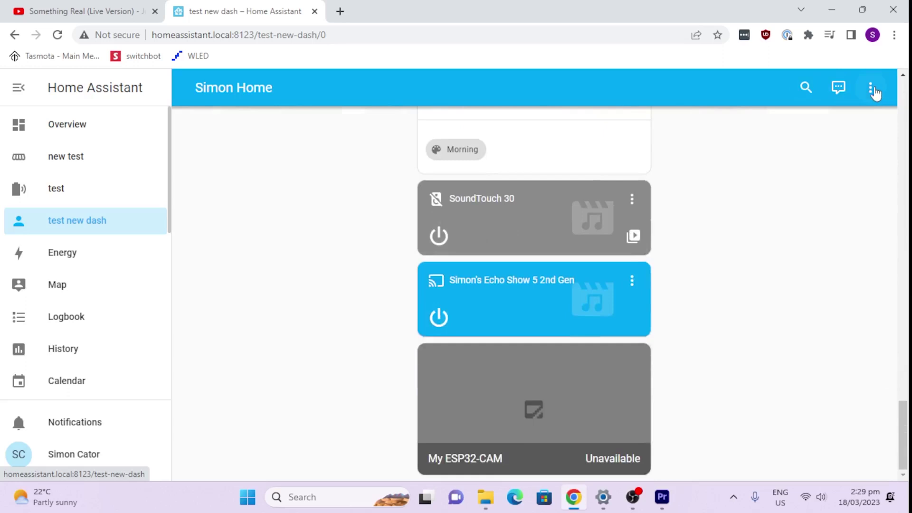
Step: Edit the dashboard, choose 'Start with an empty dashboard', and take control
click(874, 91)
click(847, 135)
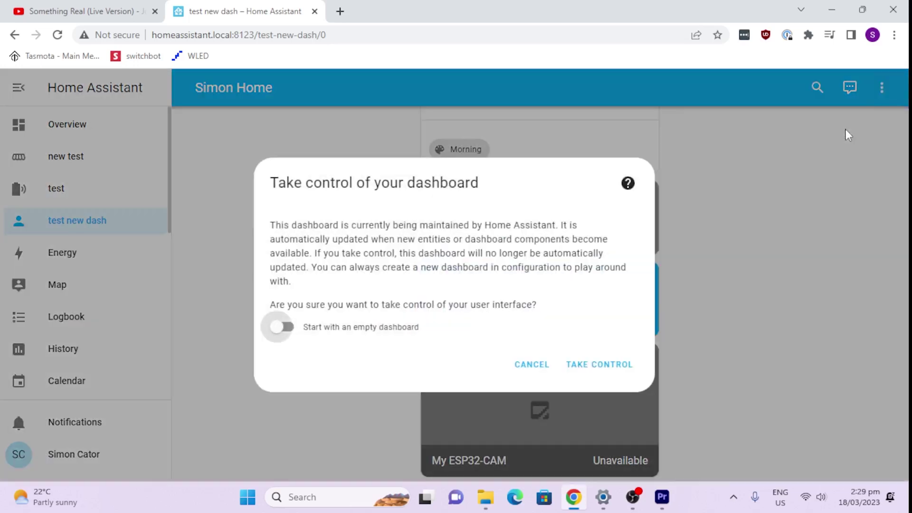
click(284, 327)
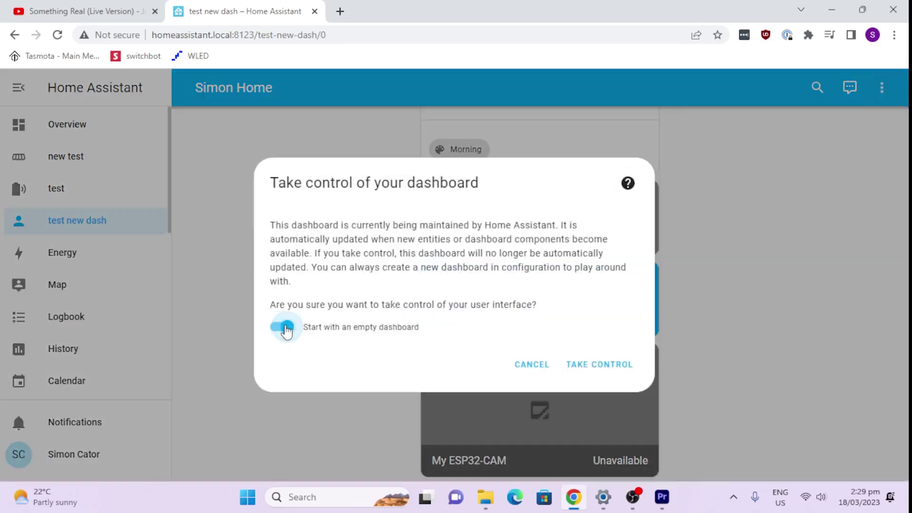
click(601, 366)
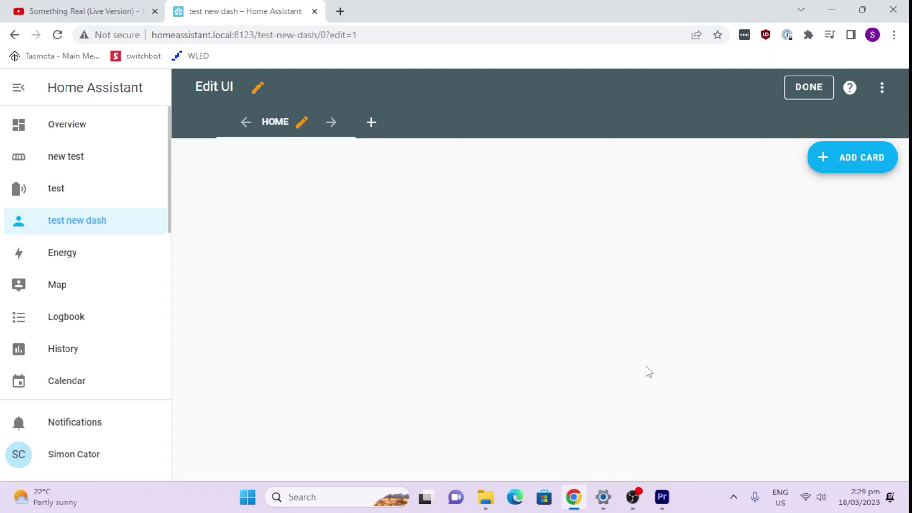
Step: Add a button card for the Desklight Forceonlight entity
click(862, 159)
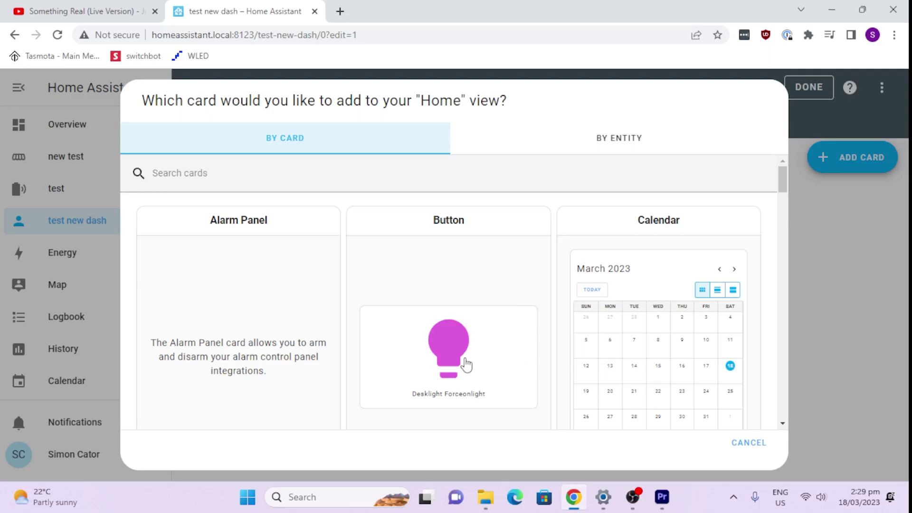
click(447, 333)
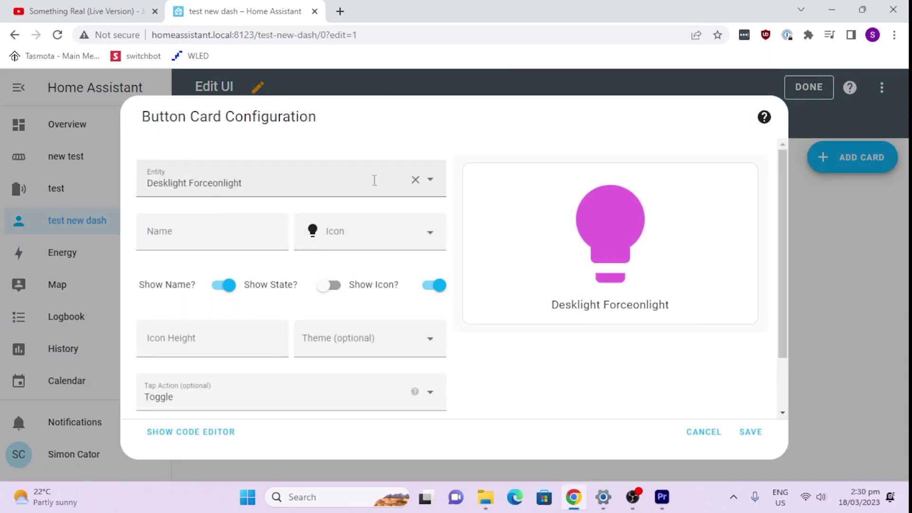
click(430, 180)
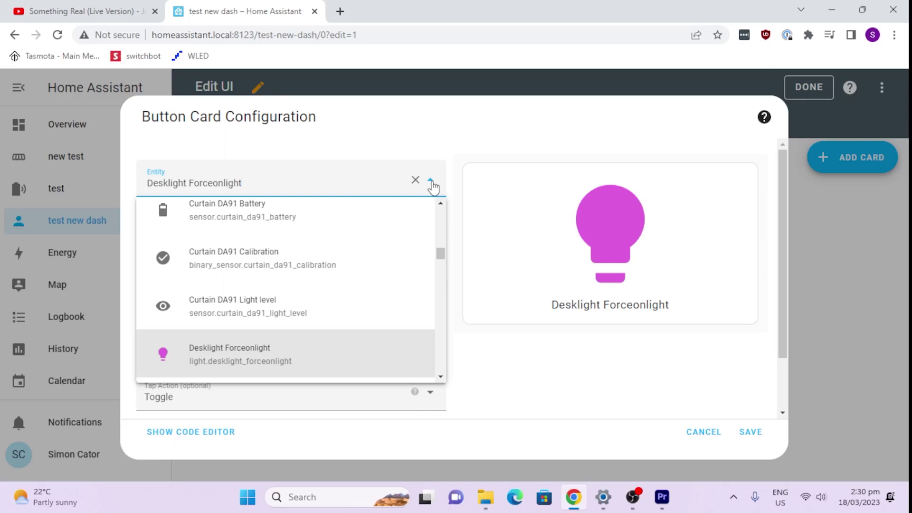
click(393, 126)
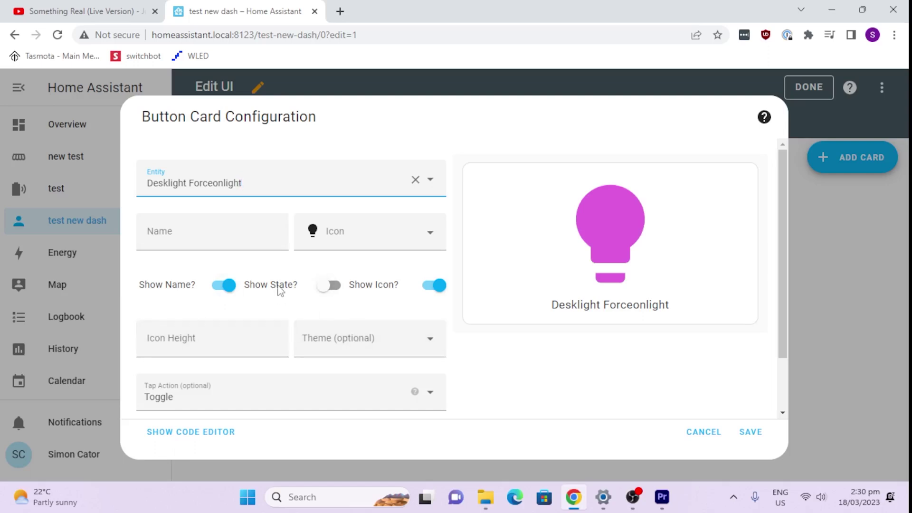
Step: Turn on Show State and keep the tap action set to Toggle
click(333, 290)
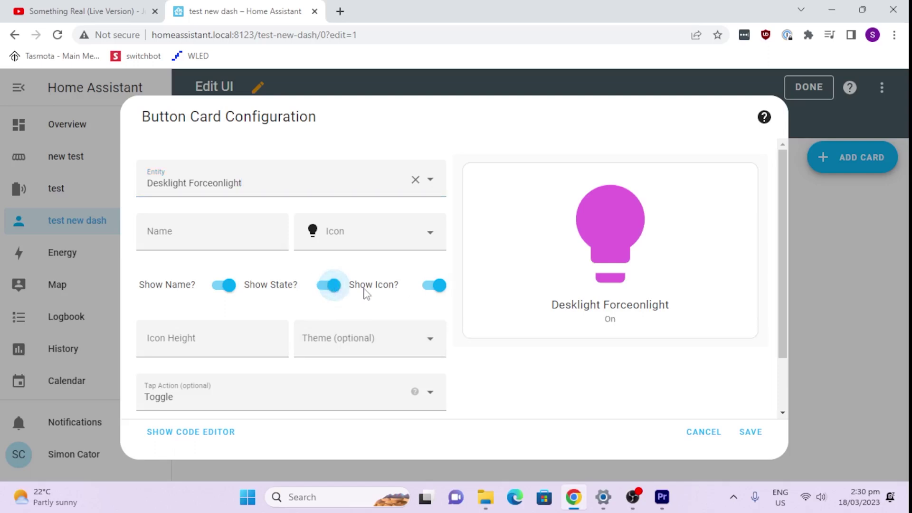
scroll(350, 366, down, 2)
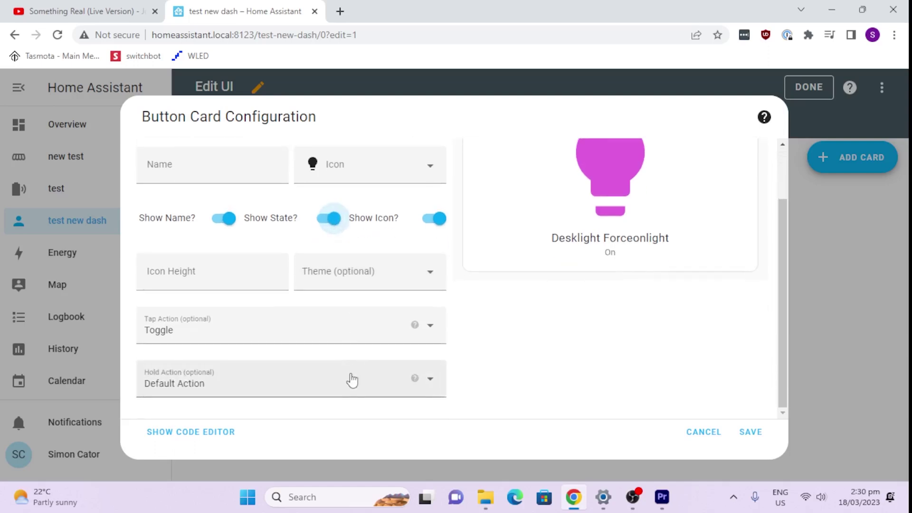
click(429, 328)
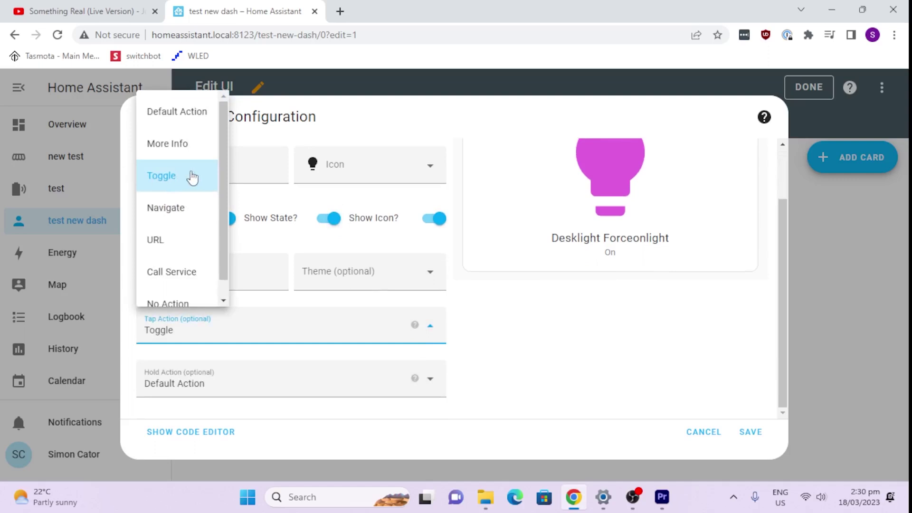
scroll(223, 208, down, 1)
scroll(226, 200, up, 1)
click(492, 340)
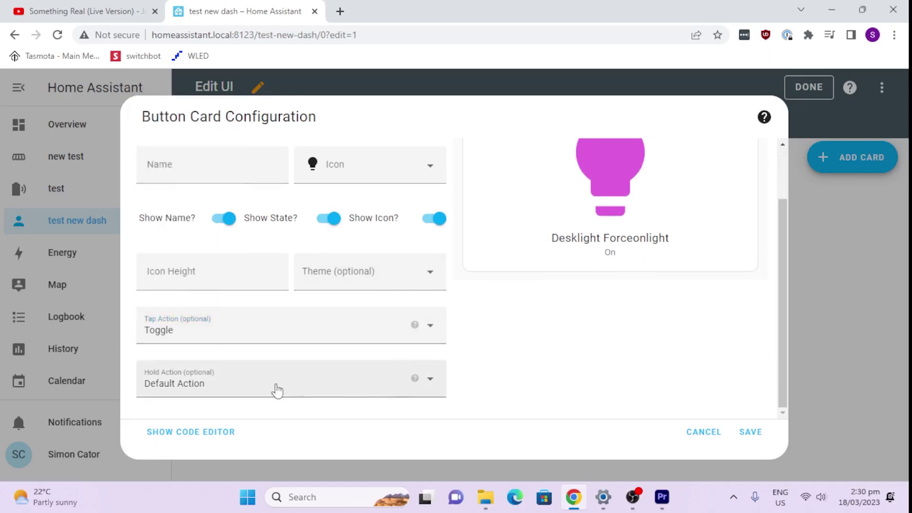
Step: Save the button card and toggle the desk light from it several times, ending Off
click(751, 433)
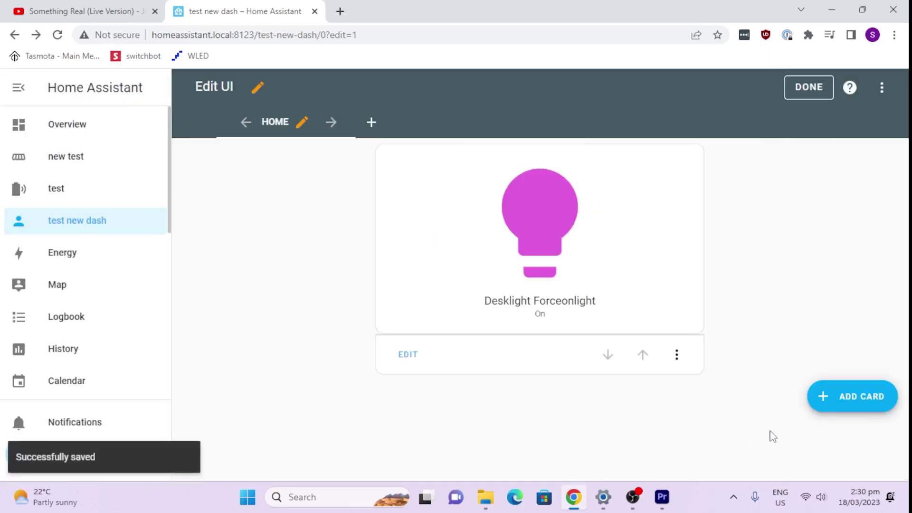
click(550, 209)
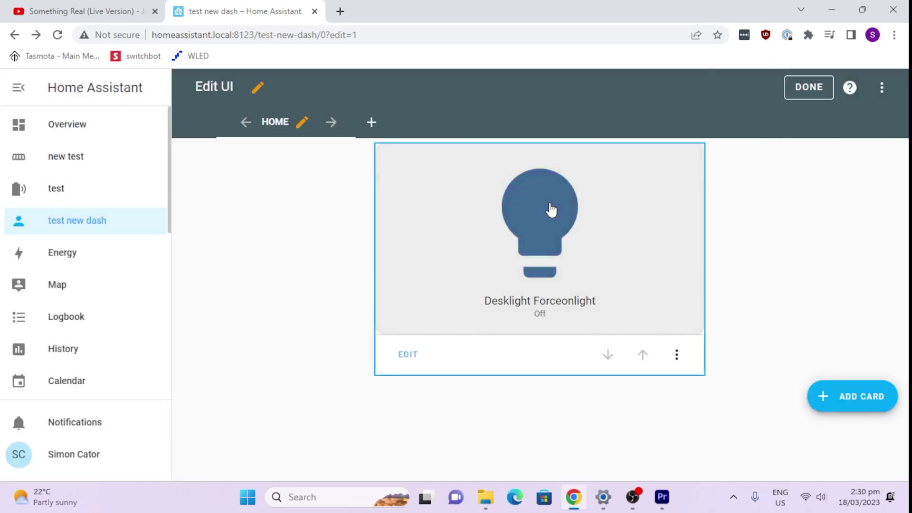
click(551, 209)
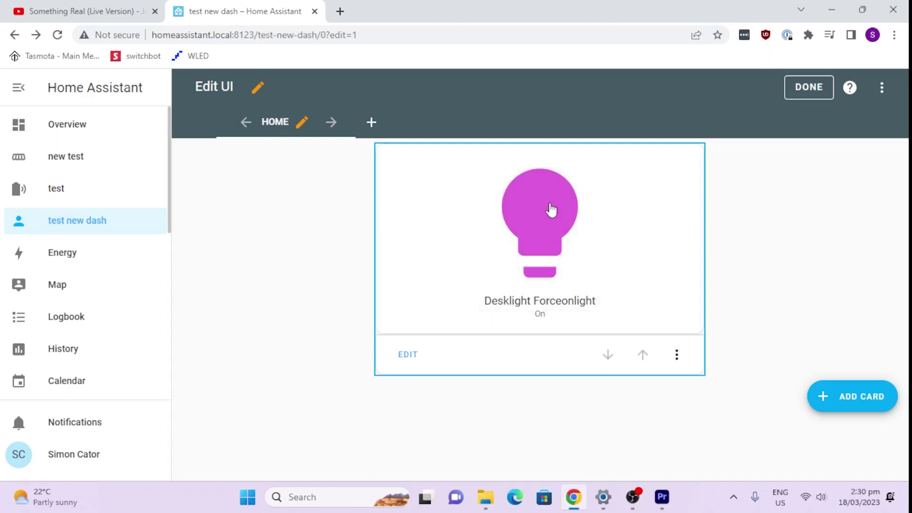
click(551, 209)
click(548, 224)
click(548, 224)
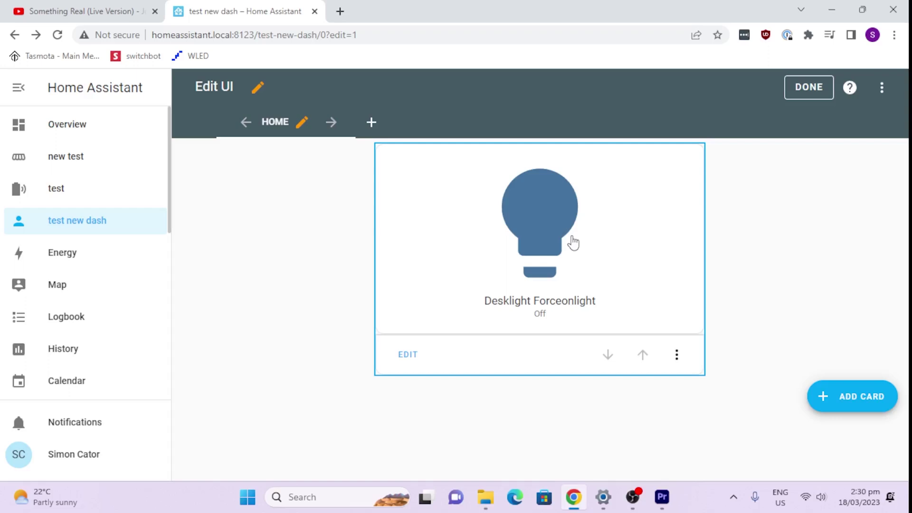
Step: Add a Light card for Desklight Forceonlight and save it
click(870, 397)
scroll(494, 335, down, 4)
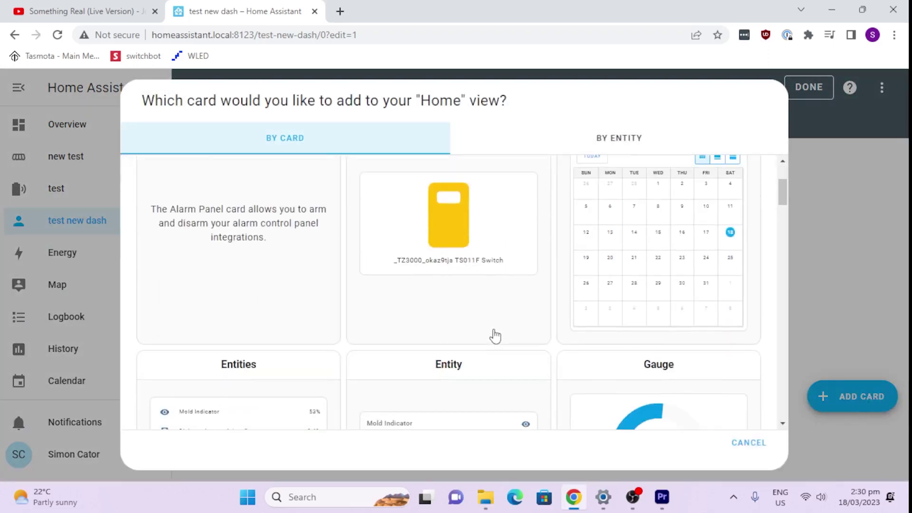
scroll(494, 335, down, 5)
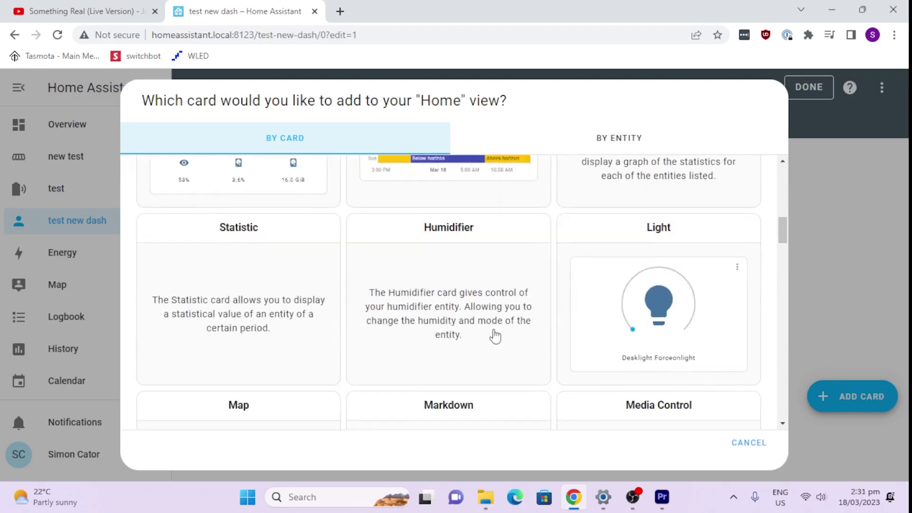
click(667, 307)
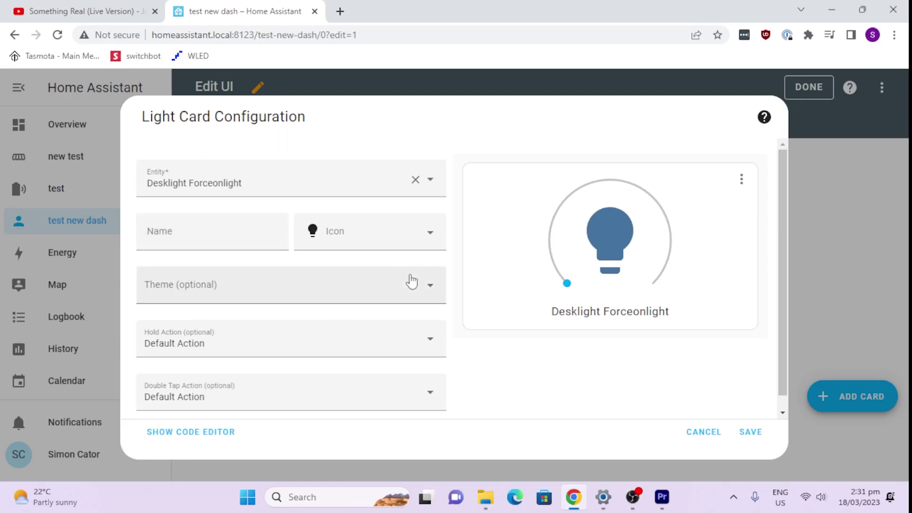
scroll(249, 356, down, 1)
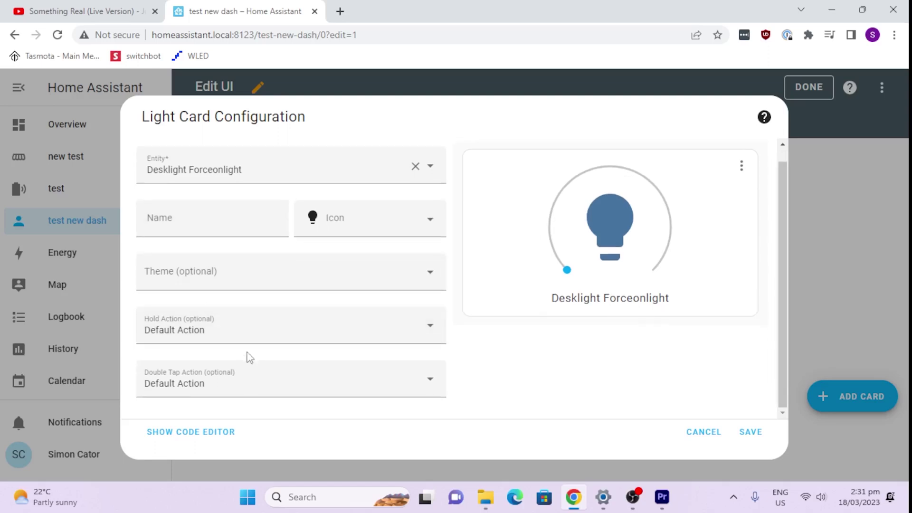
click(752, 433)
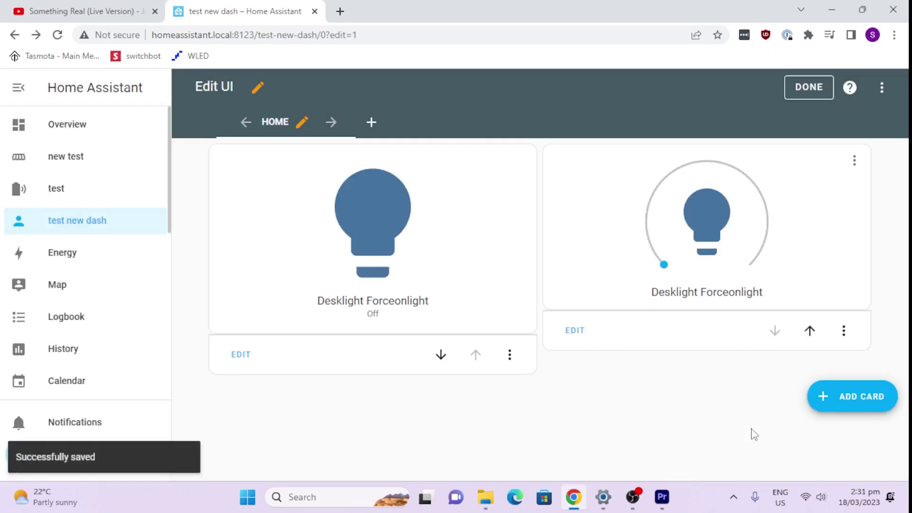
Step: Turn the desk light on, drag its brightness to 68%, and exit edit mode
click(706, 223)
click(706, 222)
click(704, 222)
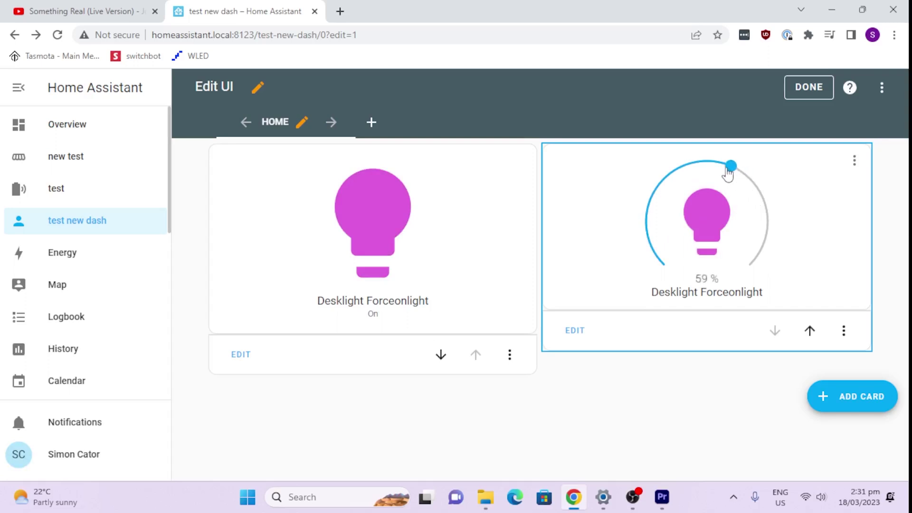
drag(722, 172, 755, 184)
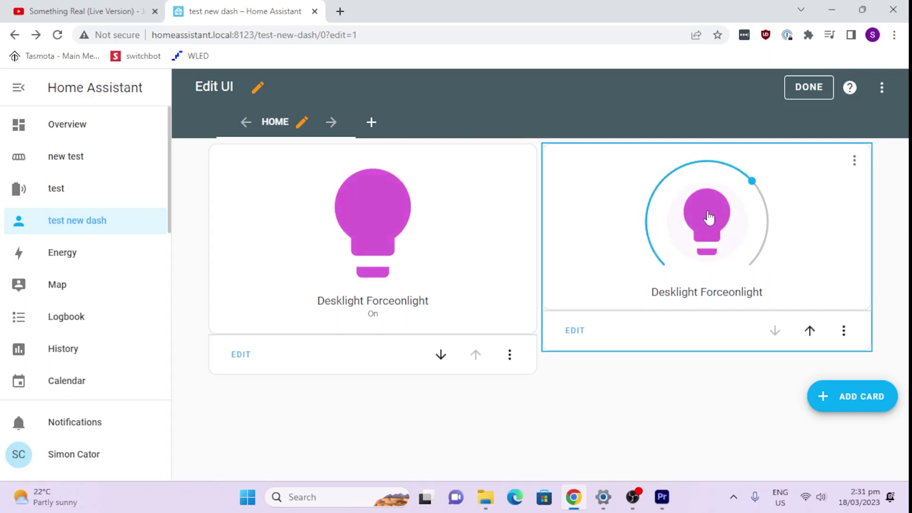
click(807, 90)
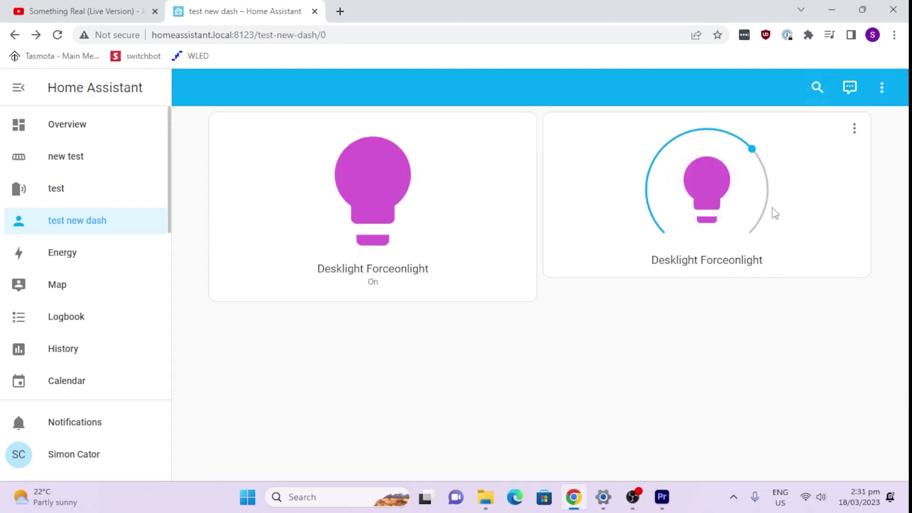
click(710, 185)
click(710, 184)
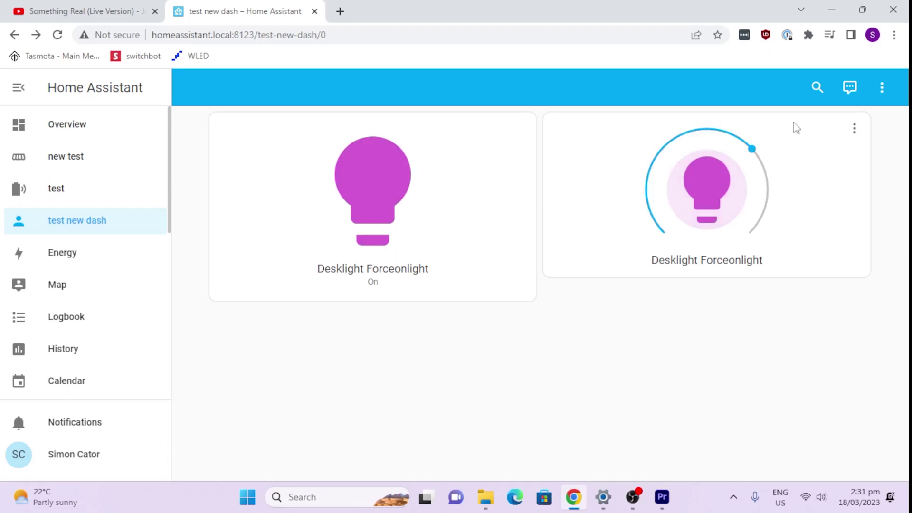
Step: In the desk light's detail dialog, set 79% brightness and a 4830 K colour temperature
click(853, 127)
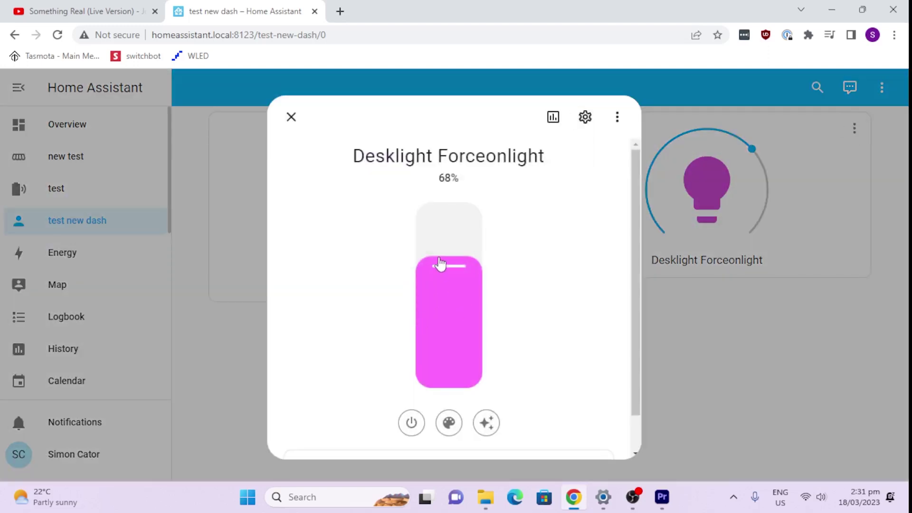
mouse_move(438, 262)
mouse_down()
mouse_move(446, 273)
mouse_move(446, 352)
mouse_move(444, 237)
mouse_move(446, 250)
mouse_up()
click(446, 422)
mouse_move(475, 248)
mouse_down()
mouse_move(397, 309)
mouse_move(400, 320)
mouse_up()
click(525, 157)
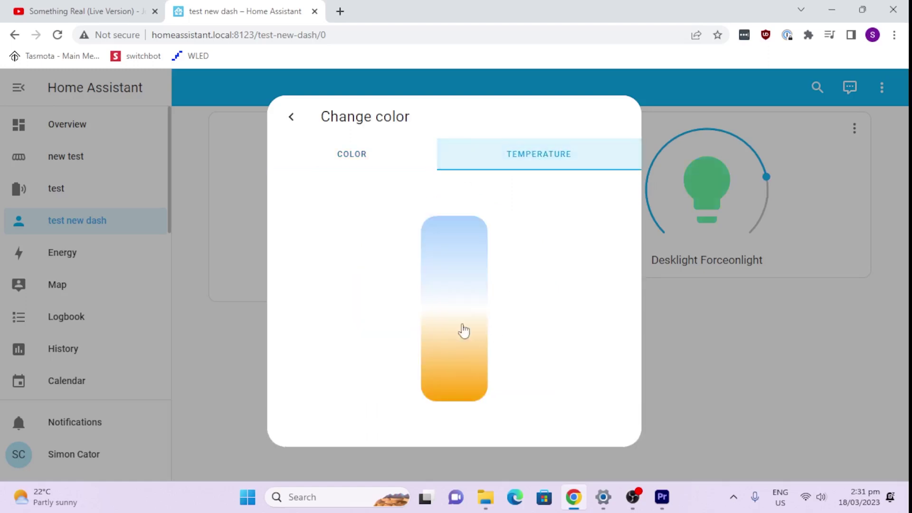
mouse_move(458, 319)
mouse_down()
mouse_move(457, 241)
mouse_move(457, 303)
mouse_up()
click(291, 120)
click(291, 118)
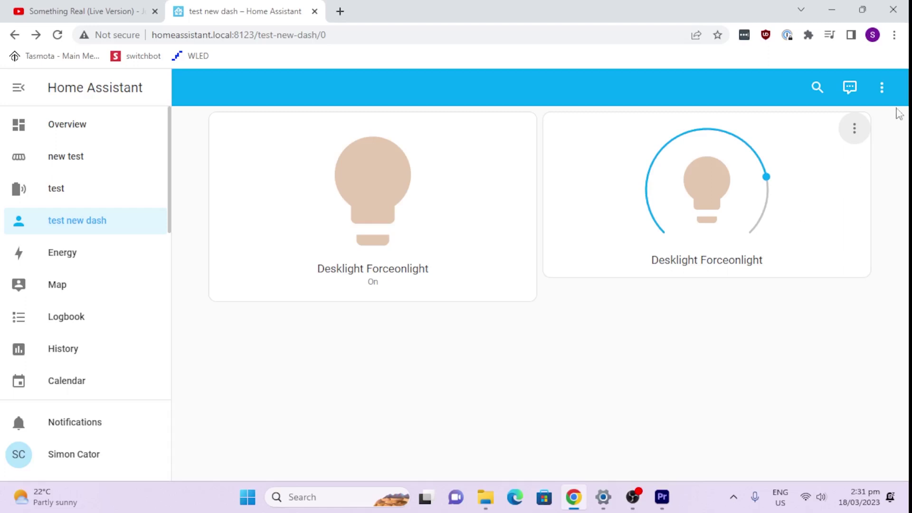
Step: Re-enter edit mode and add a Gauge card, which previews the Mold Indicator entity
click(882, 89)
click(849, 127)
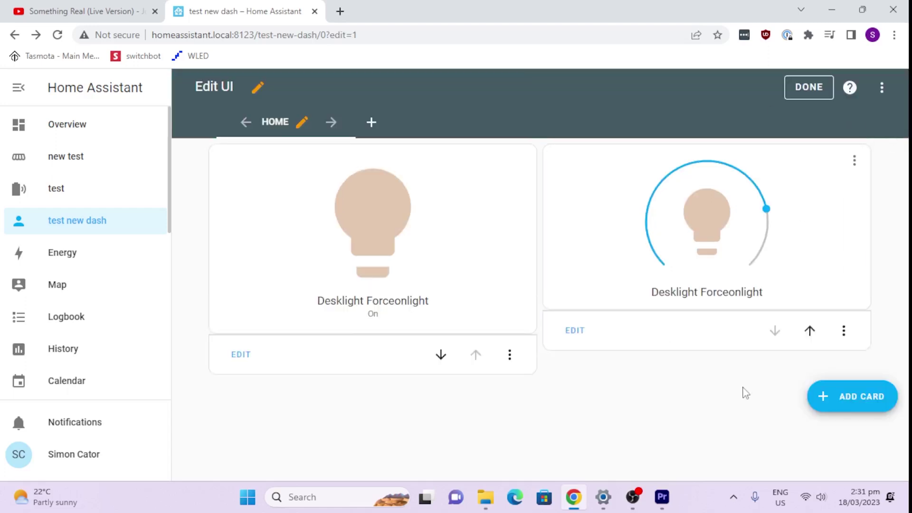
click(853, 399)
scroll(607, 337, down, 3)
scroll(607, 341, down, 3)
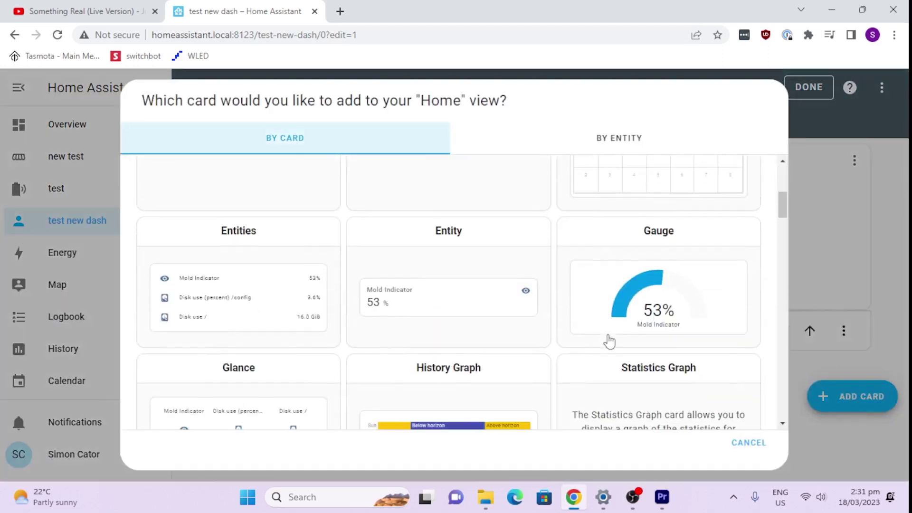
click(658, 308)
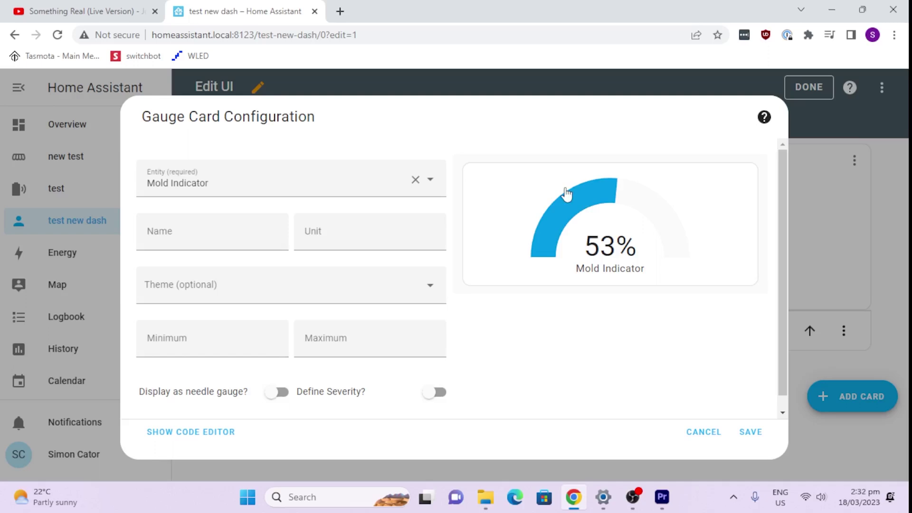
Step: Browse the gauge's entity list, keep Mold Indicator selected, and scroll to reveal all gauge settings
click(430, 180)
scroll(294, 315, down, 3)
scroll(294, 316, down, 10)
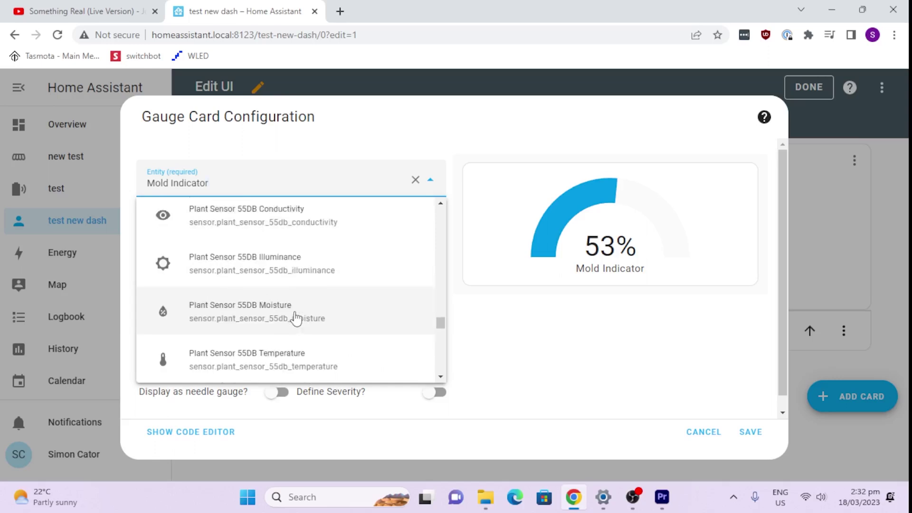
scroll(295, 319, down, 3)
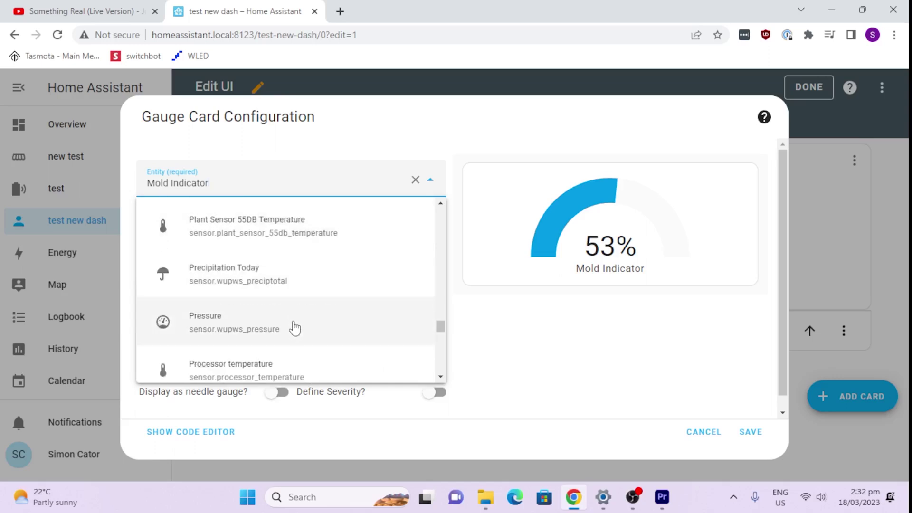
scroll(295, 328, down, 5)
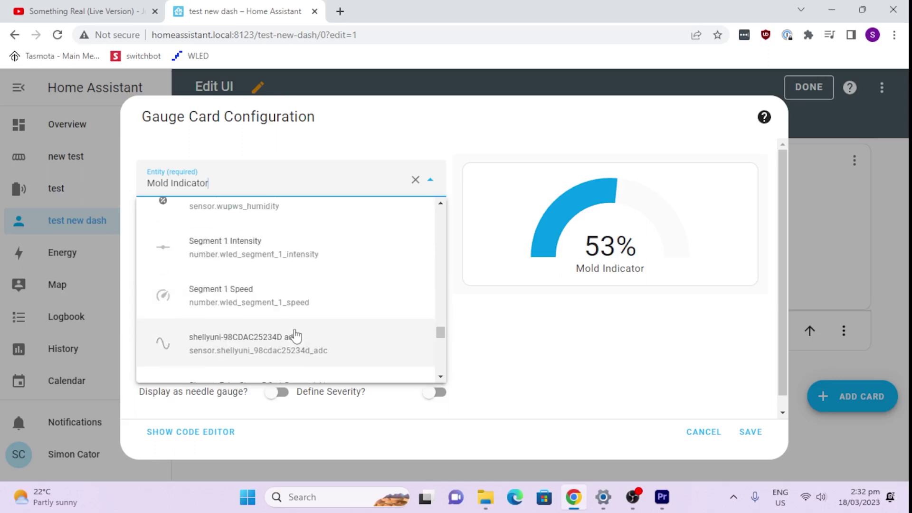
scroll(295, 336, up, 8)
click(633, 360)
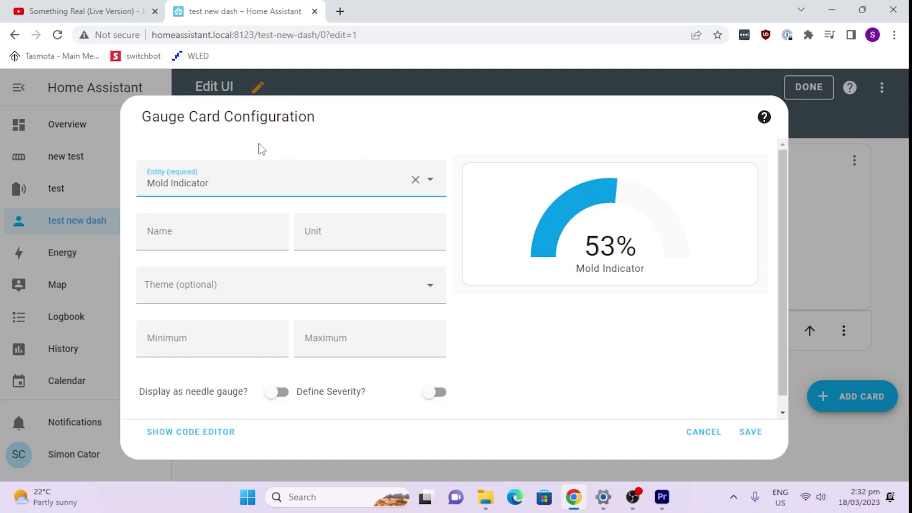
scroll(286, 354, down, 1)
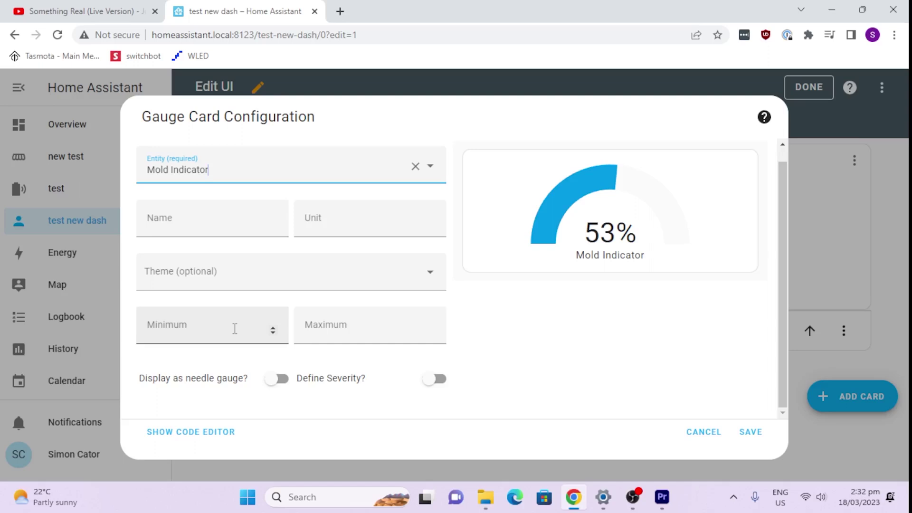
Step: Switch on 'Display as needle gauge' and 'Define Severity' for the Mold Indicator gauge
click(281, 379)
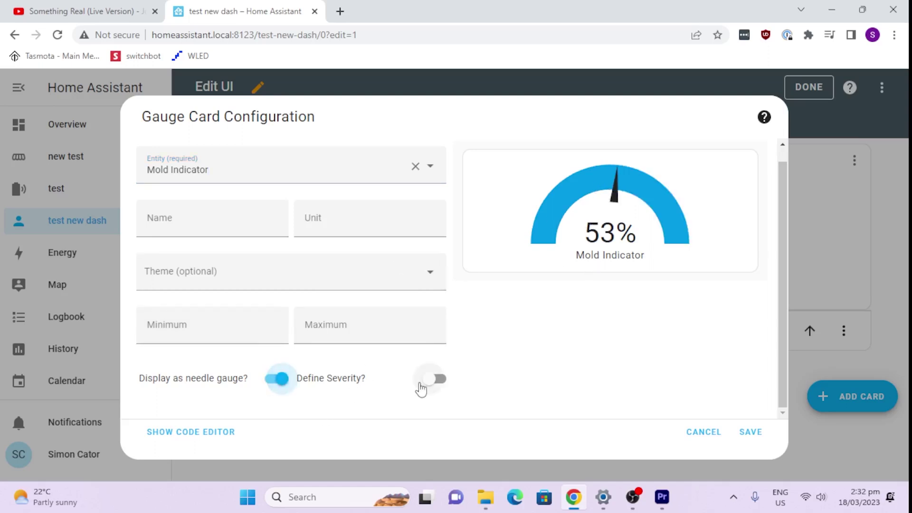
click(436, 379)
scroll(467, 380, down, 1)
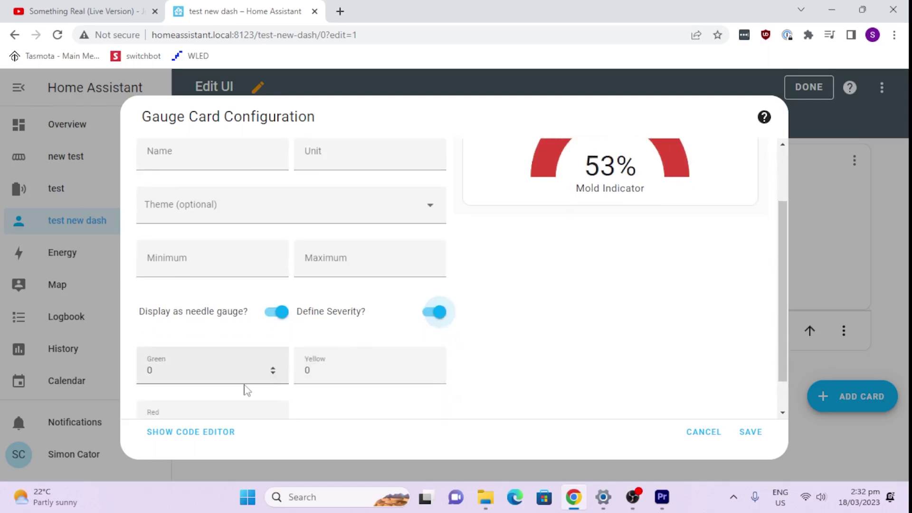
Step: Set severity thresholds Green 25, Yellow 50, Red 75 and save the gauge card
click(226, 368)
drag(226, 368, 105, 372)
text(25)
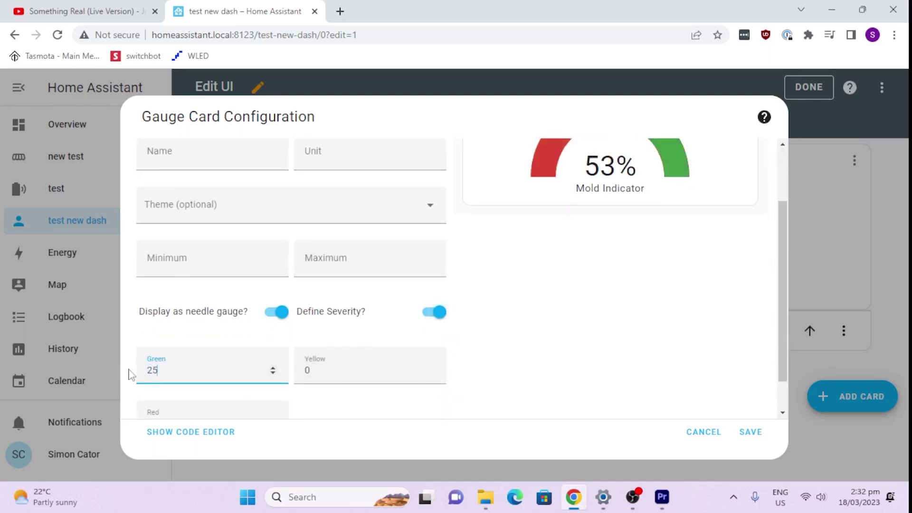
key(Tab)
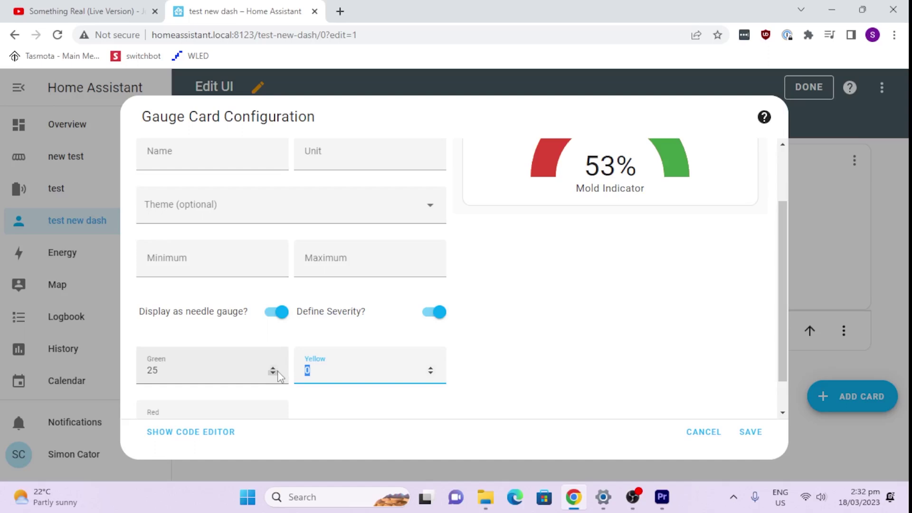
text(5)
scroll(278, 371, down, 1)
text(9)
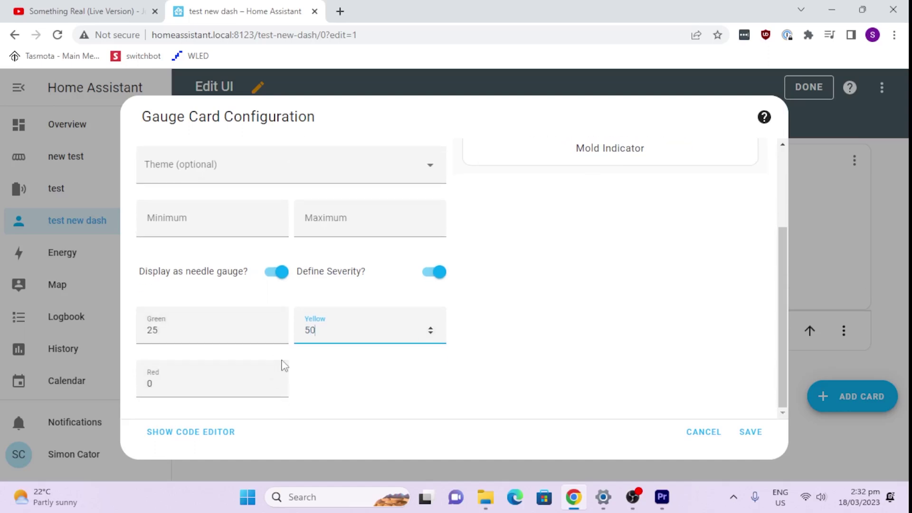
drag(162, 384, 113, 385)
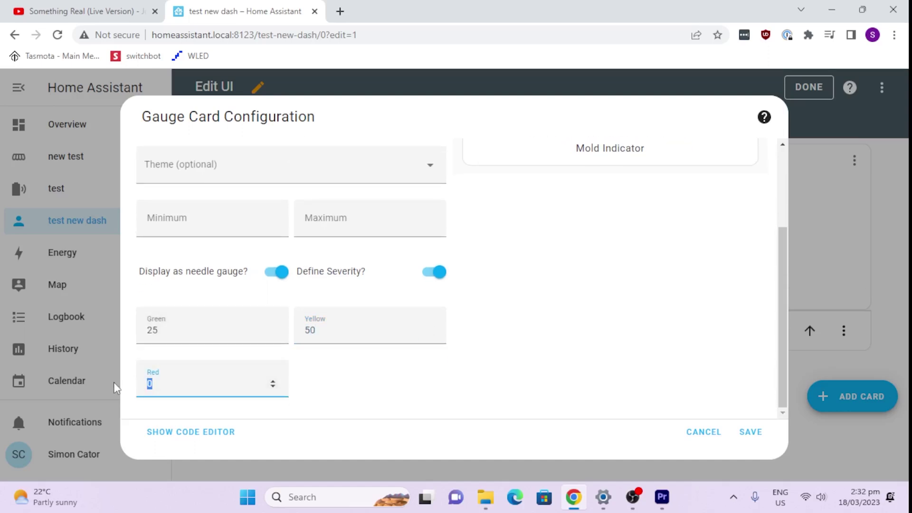
text(74)
key(BackSpace)
text(5)
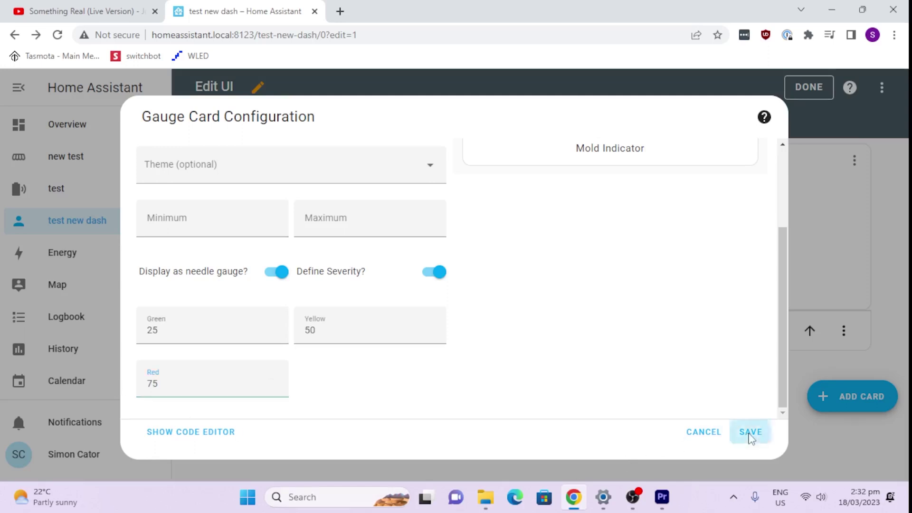
click(750, 433)
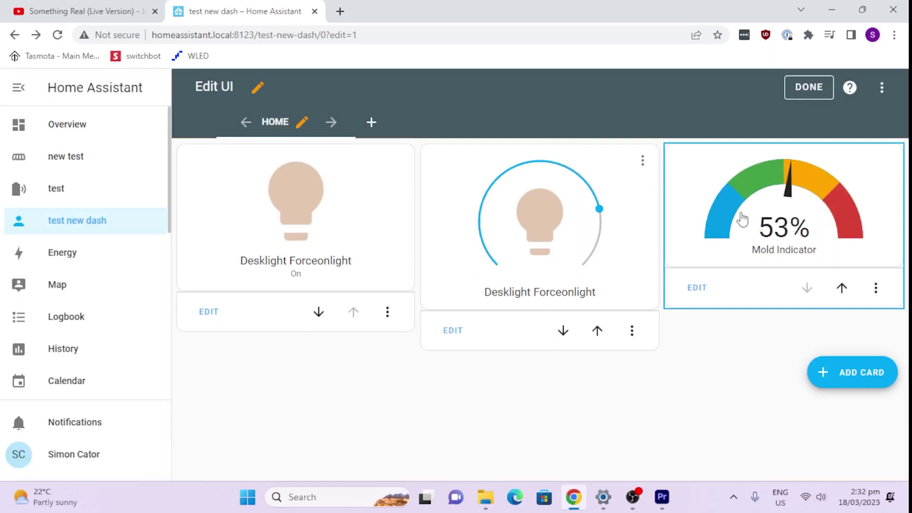
Step: View the Mold Indicator's history graph in its details dialog, then close it
click(768, 189)
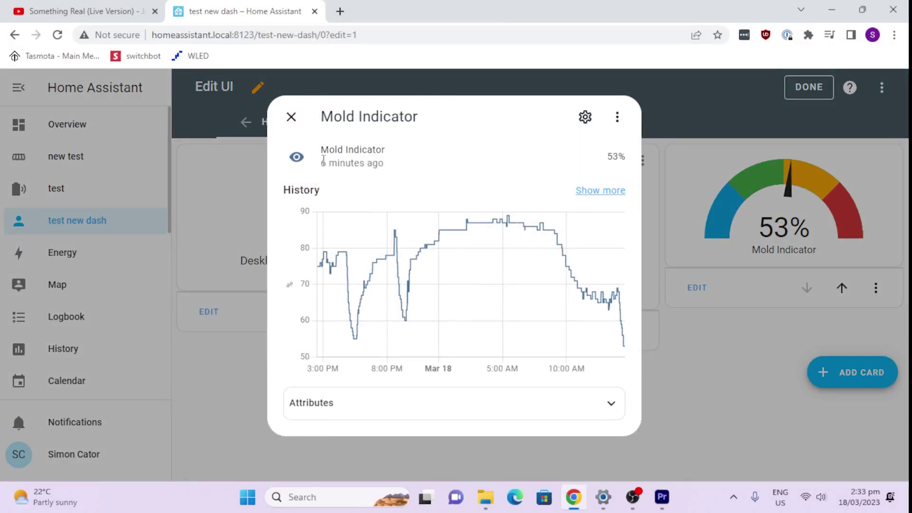
click(291, 116)
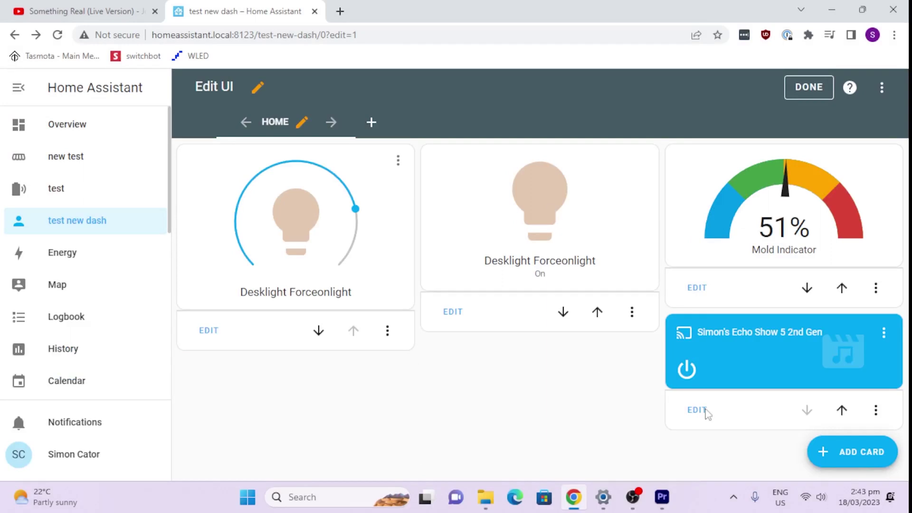
Step: Add a new Horizontal Stack card with a Gauge as its first card
click(832, 449)
scroll(486, 332, down, 15)
scroll(485, 334, down, 10)
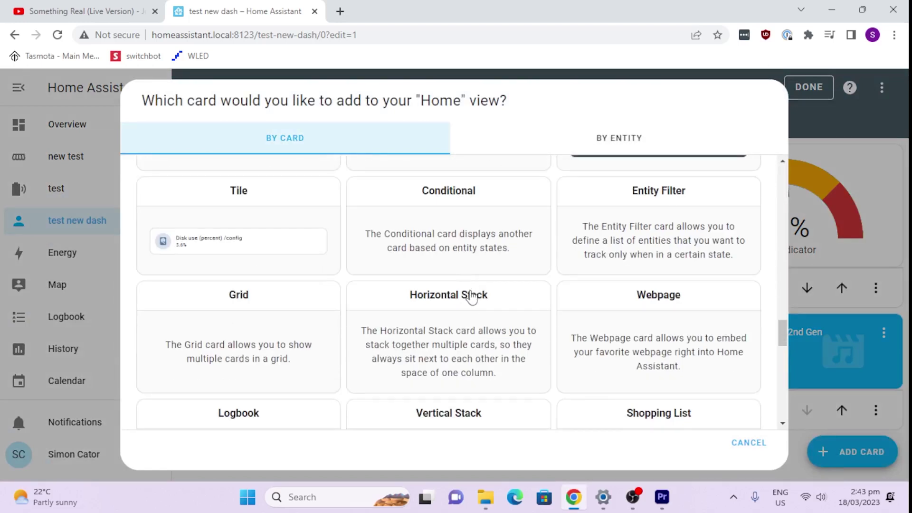
click(471, 298)
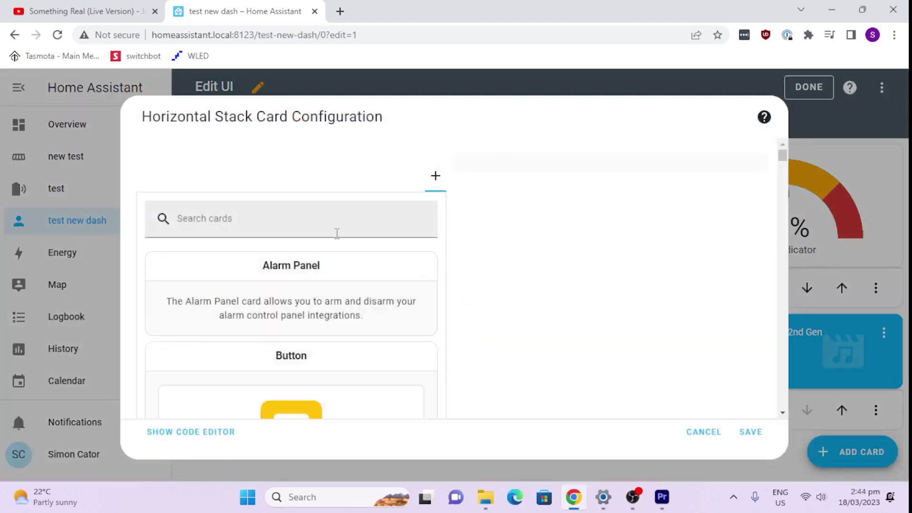
scroll(347, 311, down, 10)
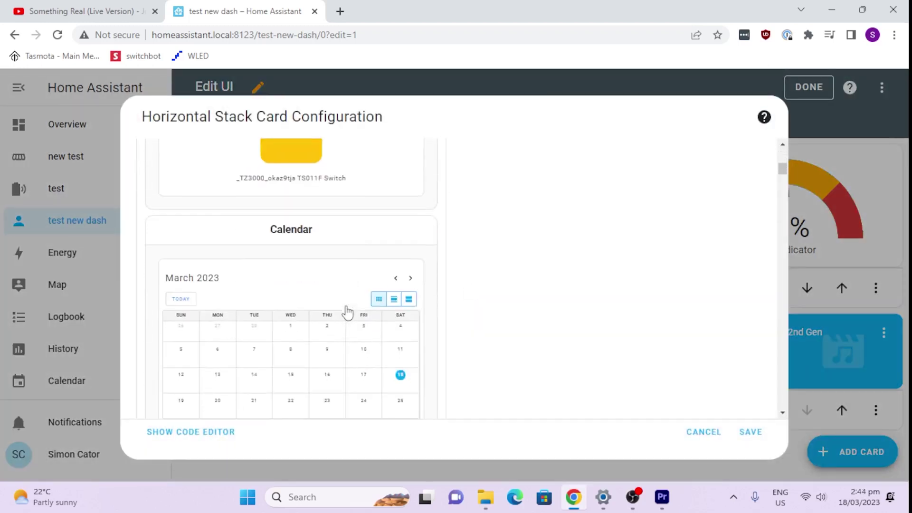
scroll(348, 312, down, 4)
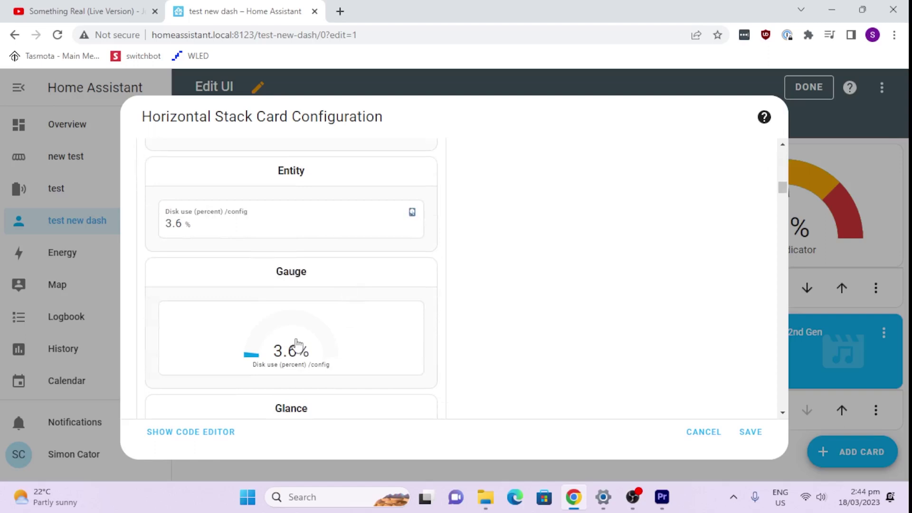
click(348, 311)
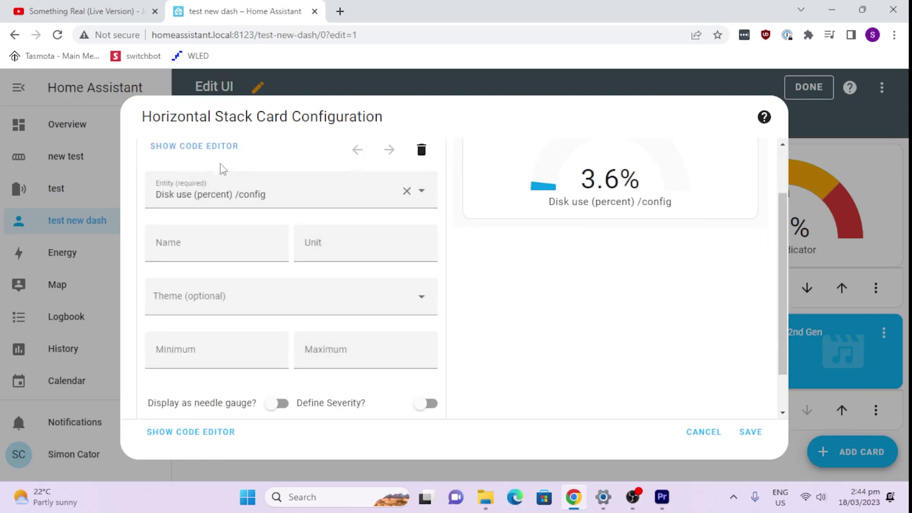
Step: Add a second gauge to the stack showing Disk free /
scroll(313, 178, up, 2)
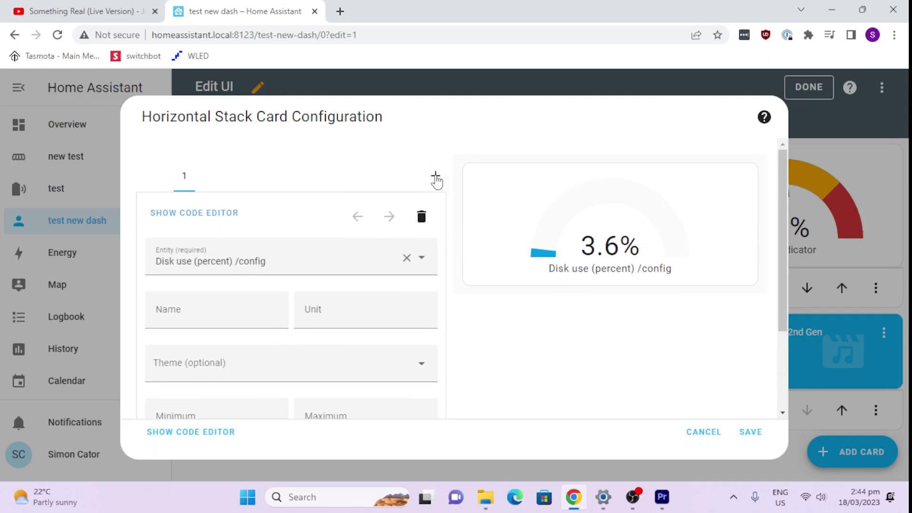
click(434, 180)
scroll(309, 336, down, 5)
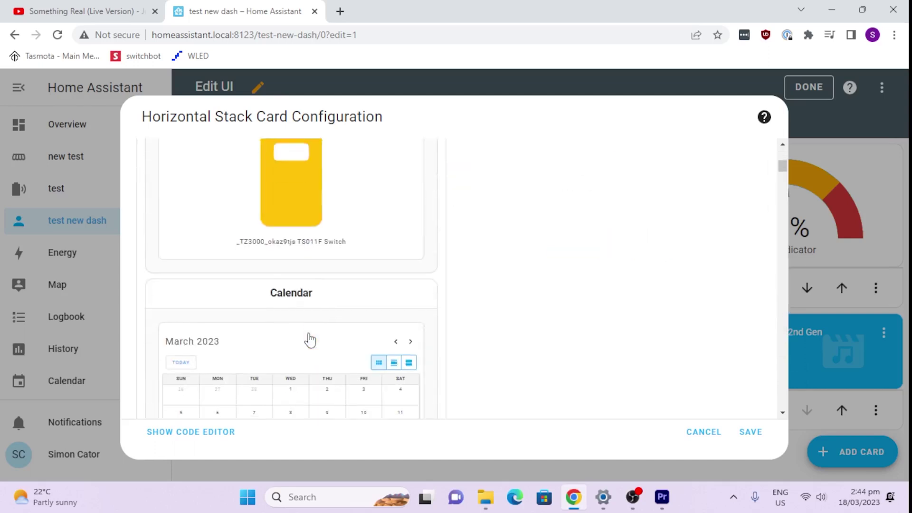
scroll(309, 339, down, 6)
click(296, 265)
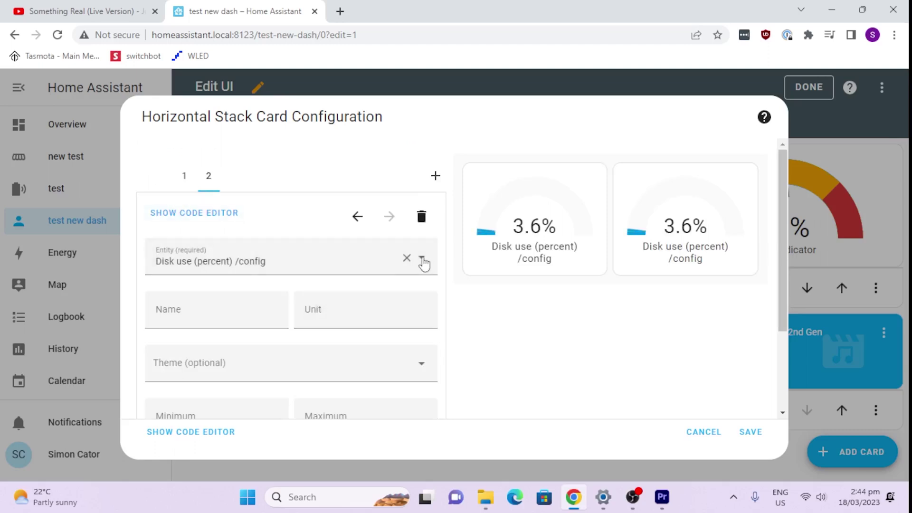
click(421, 260)
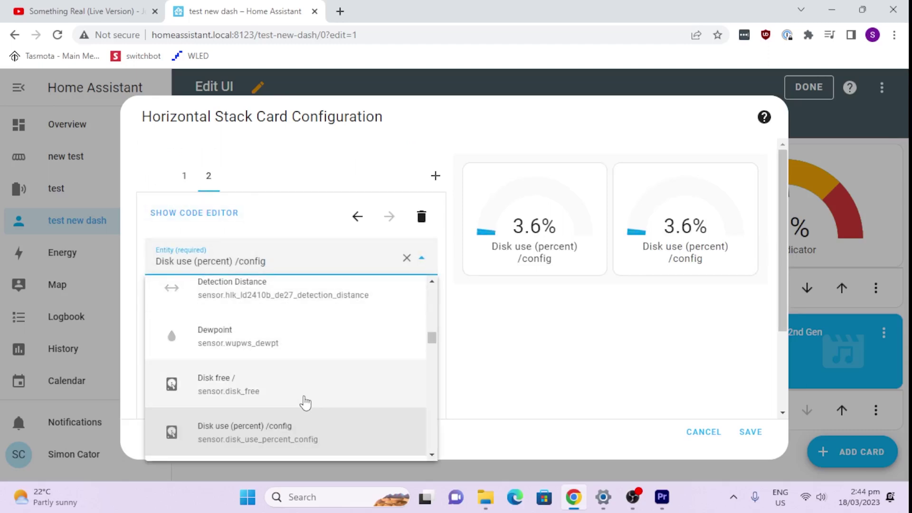
scroll(306, 403, down, 3)
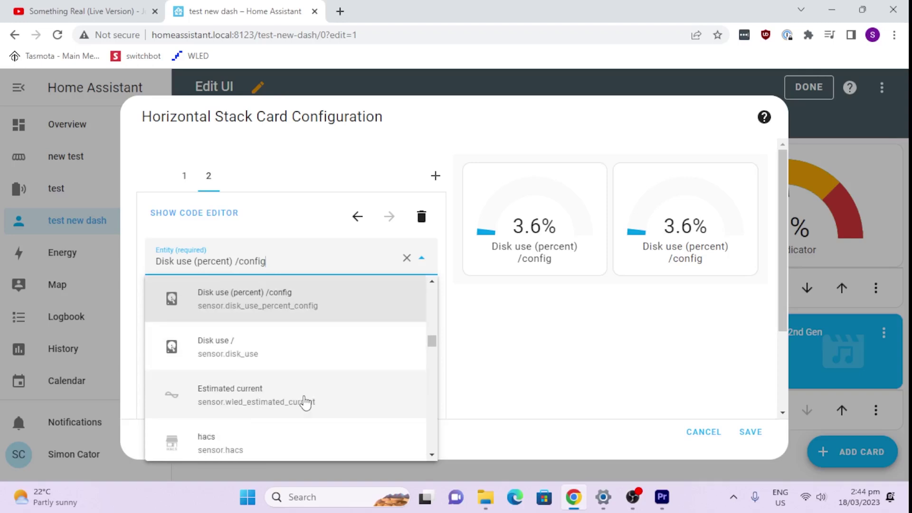
scroll(287, 315, up, 2)
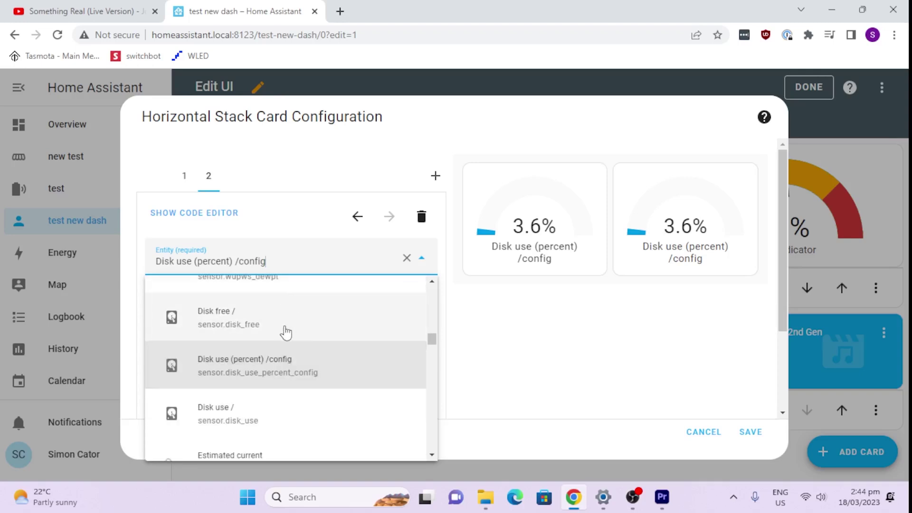
click(285, 318)
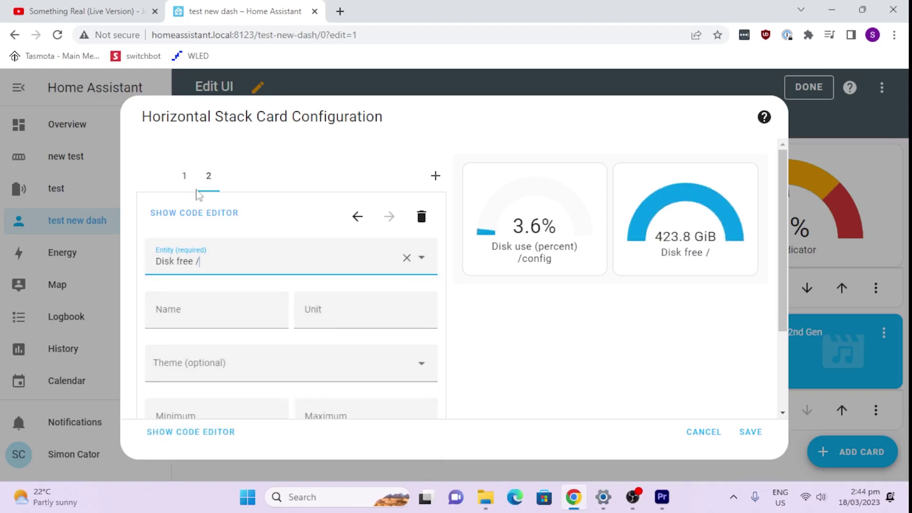
click(435, 177)
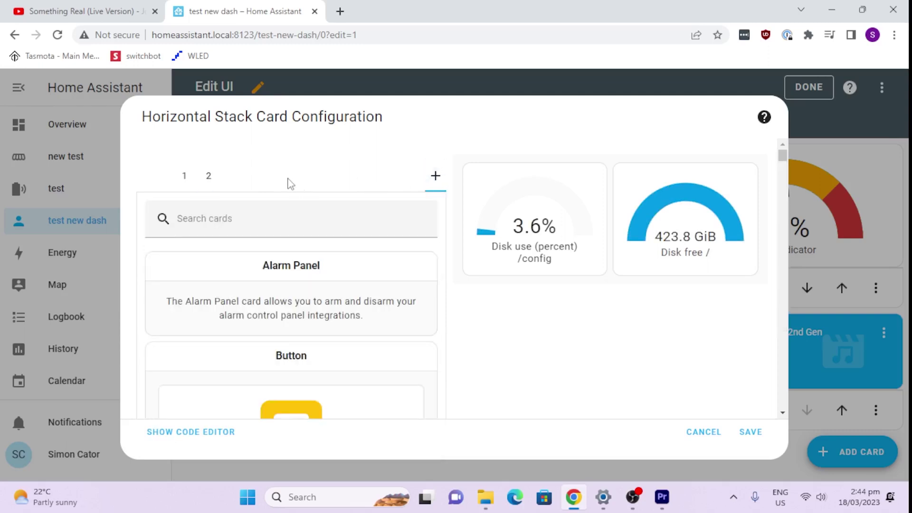
Step: Make the stack's third card a gauge for Aranet4 0E3F0 Temperature, found by searching 'temp'
scroll(293, 347, down, 10)
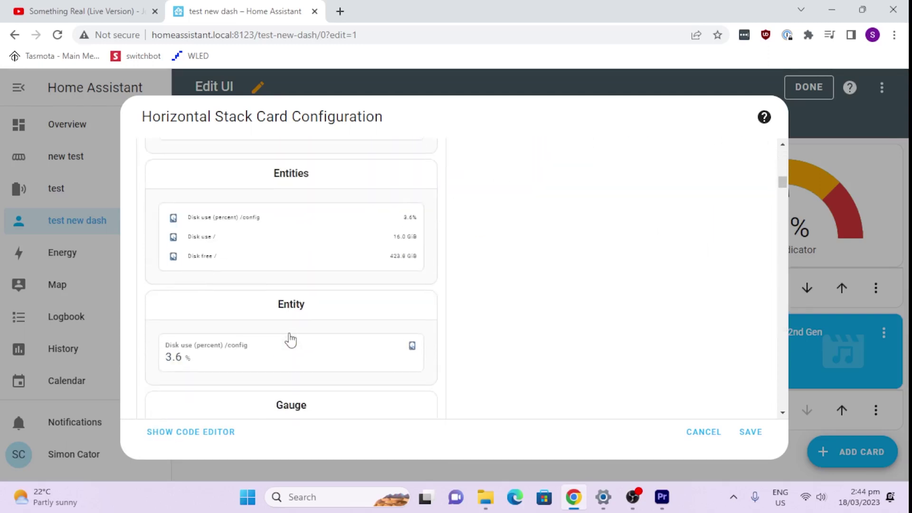
scroll(291, 340, down, 8)
click(287, 151)
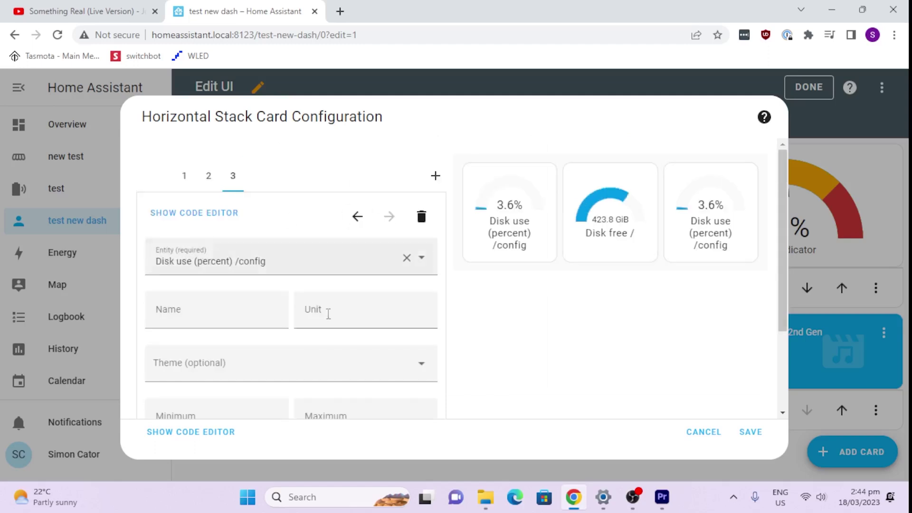
scroll(256, 374, down, 3)
scroll(261, 377, up, 3)
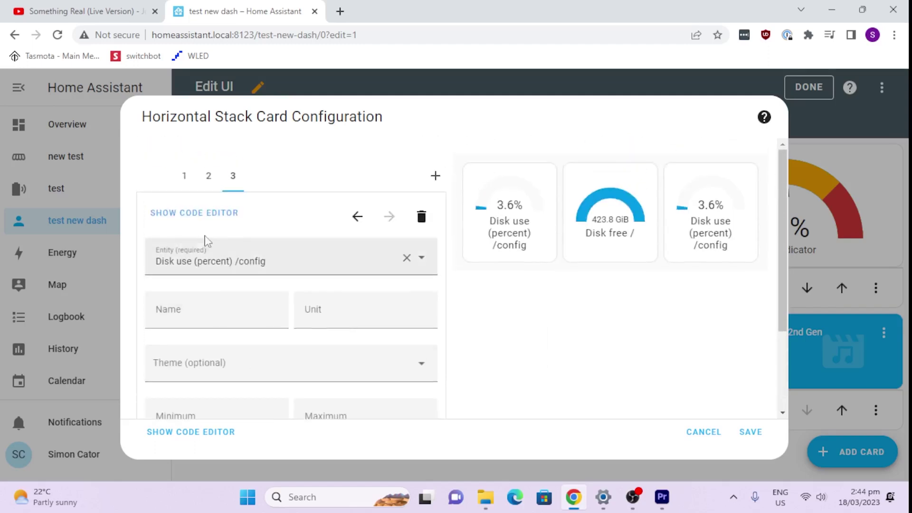
click(421, 258)
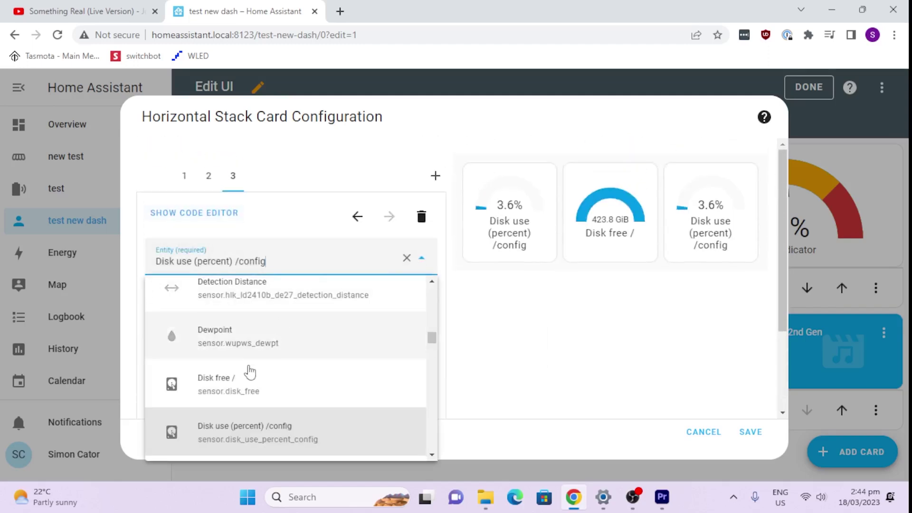
scroll(249, 375, down, 15)
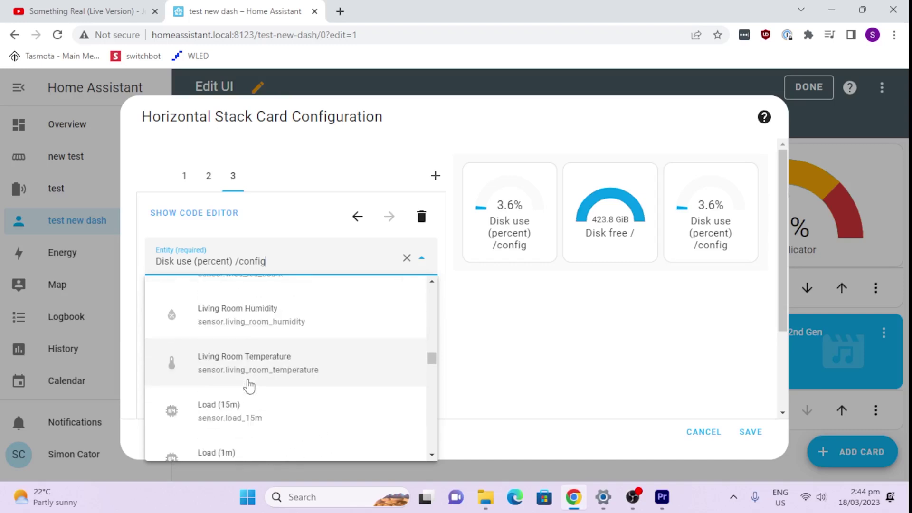
click(14, 257)
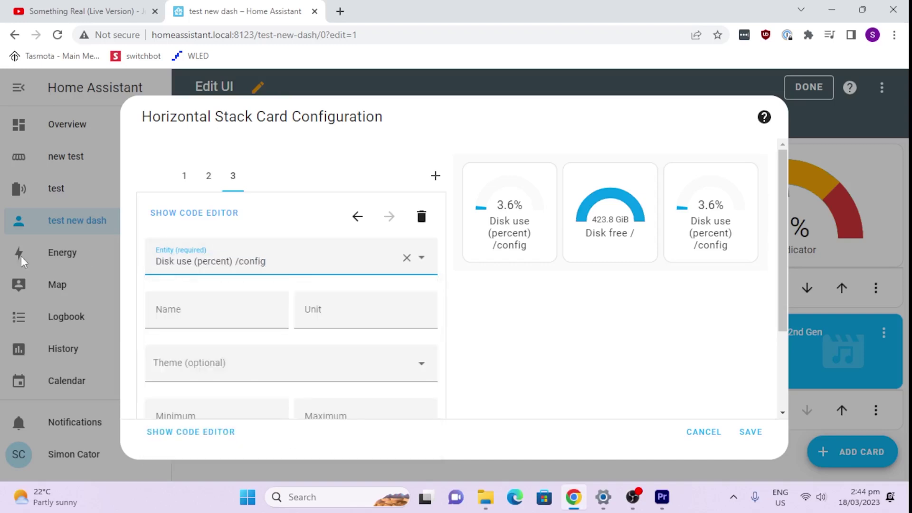
text(tem)
key(ctrl+a)
text(te)
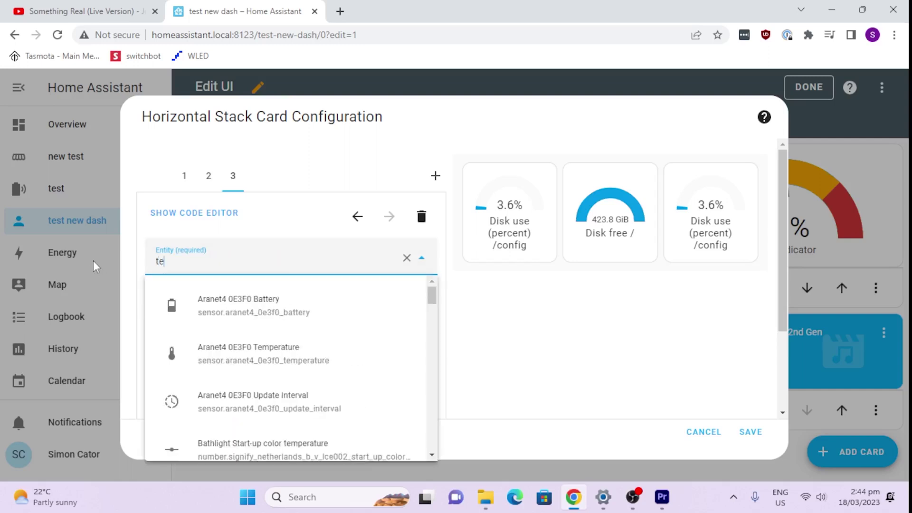
text(mp)
click(265, 310)
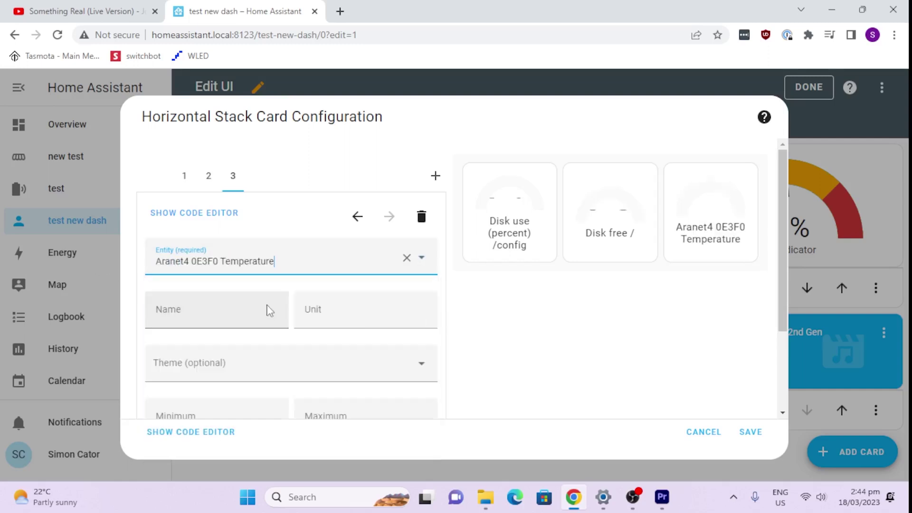
Step: Save the three-gauge horizontal stack and move it up beneath the Mold Indicator gauge
click(749, 432)
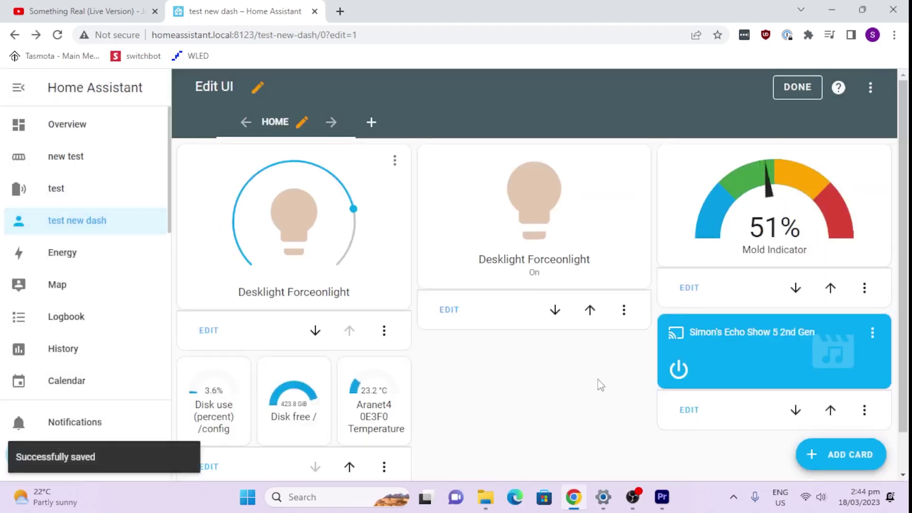
scroll(514, 372, down, 1)
scroll(515, 373, down, 1)
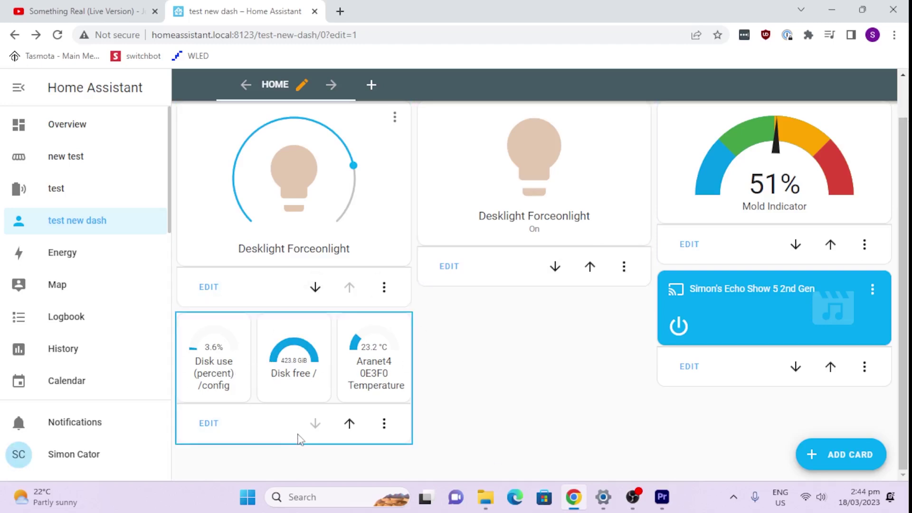
click(349, 423)
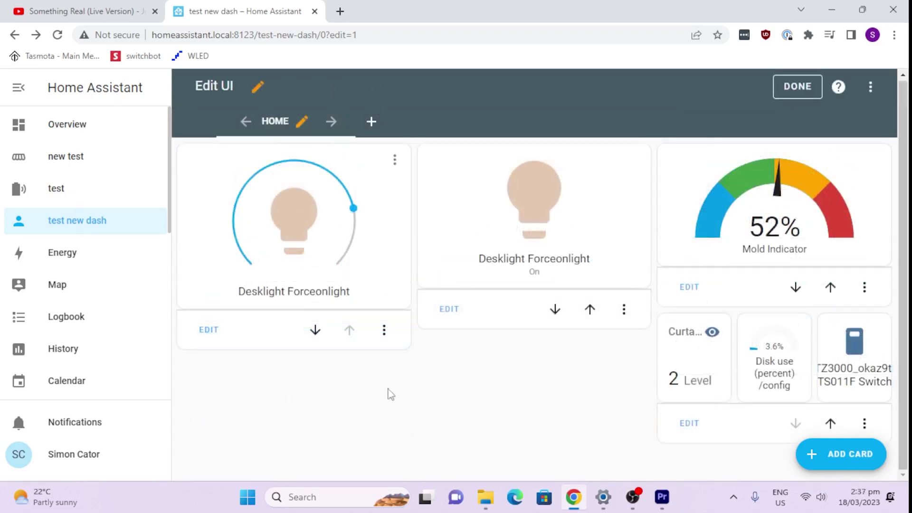
Step: Add and save a Media Control card using the Echo Show 5 2nd Gen player as its entity
click(830, 456)
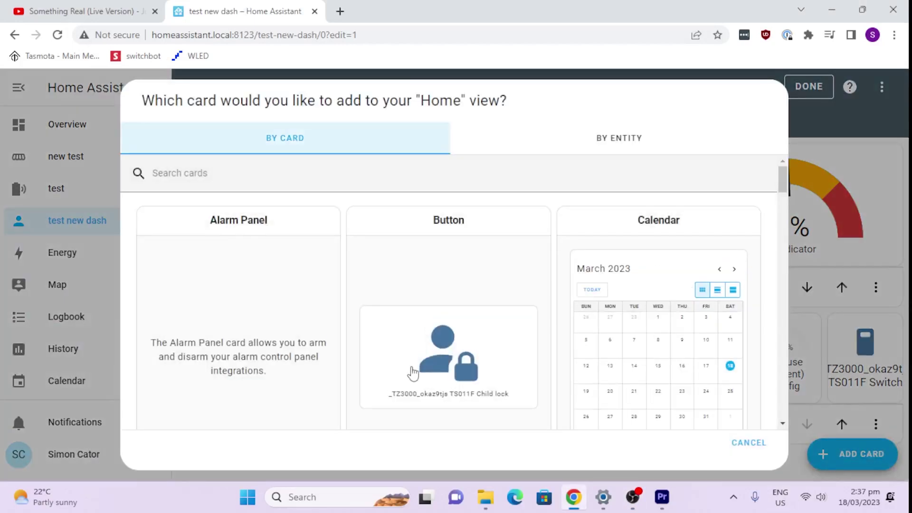
scroll(412, 373, down, 8)
scroll(413, 373, down, 6)
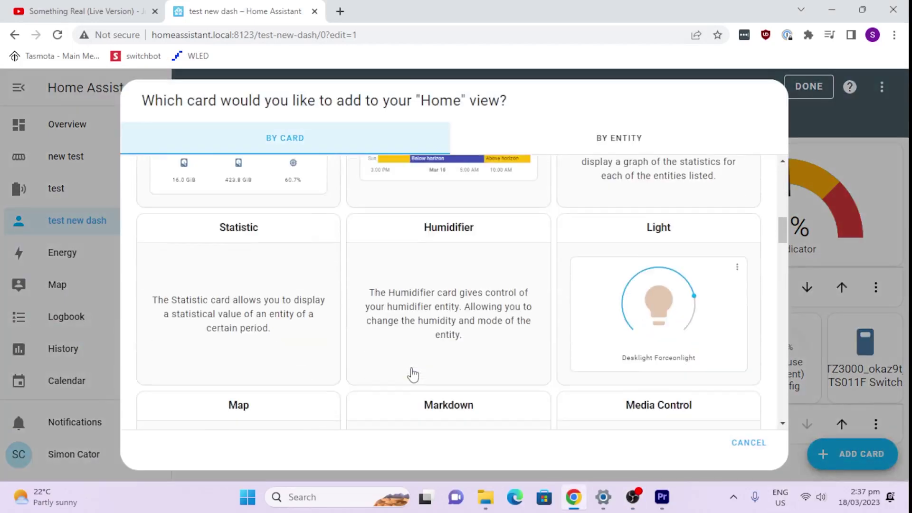
click(658, 321)
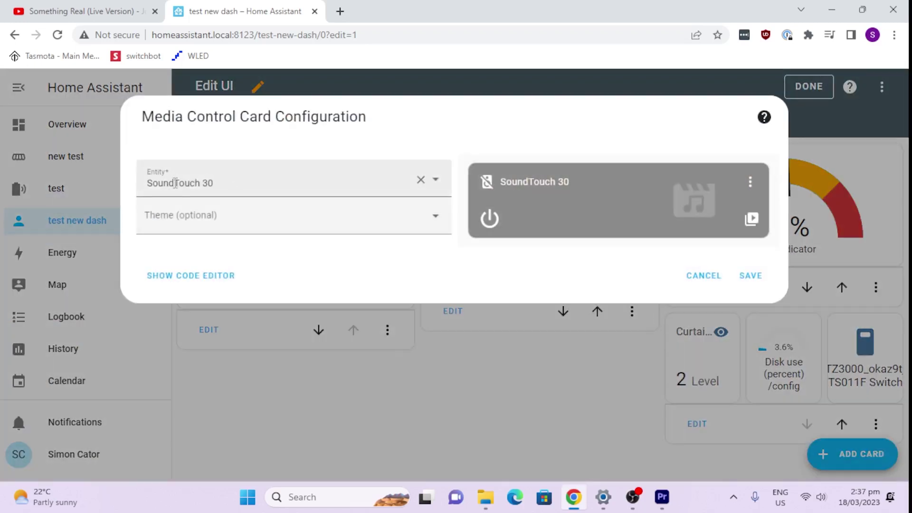
click(435, 180)
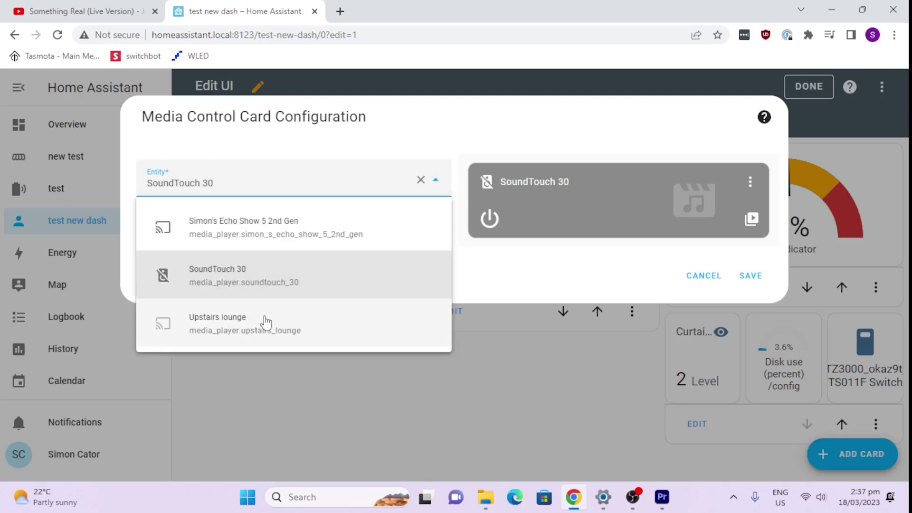
click(249, 233)
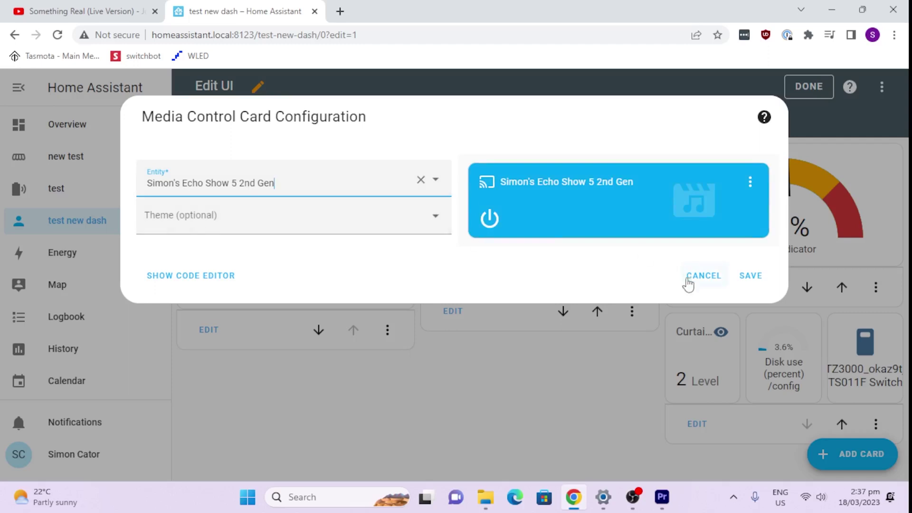
click(741, 278)
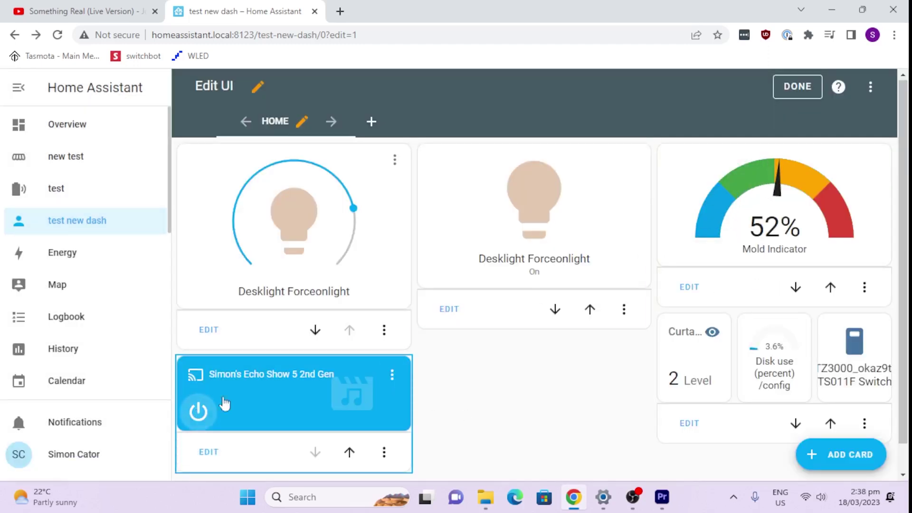
Step: Raise the Echo Show 5 2nd Gen volume to about half from its details dialog, then close it
click(392, 374)
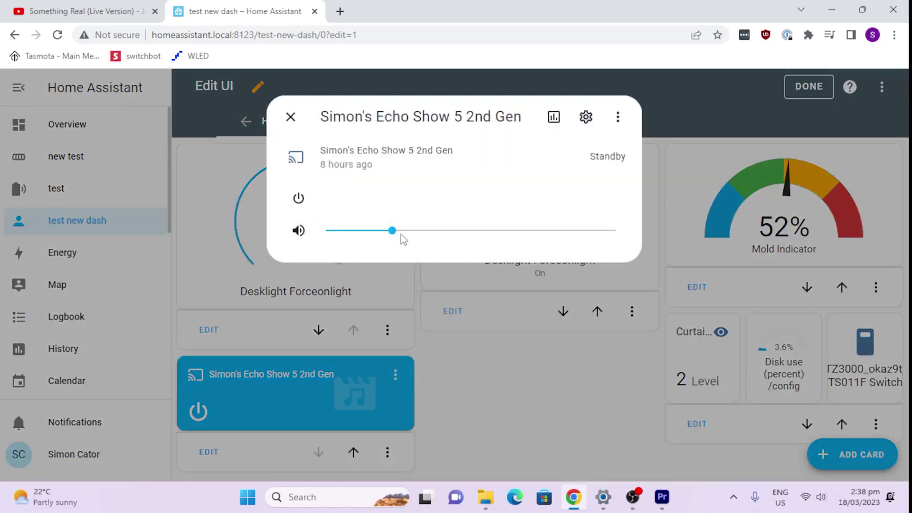
drag(398, 233, 479, 234)
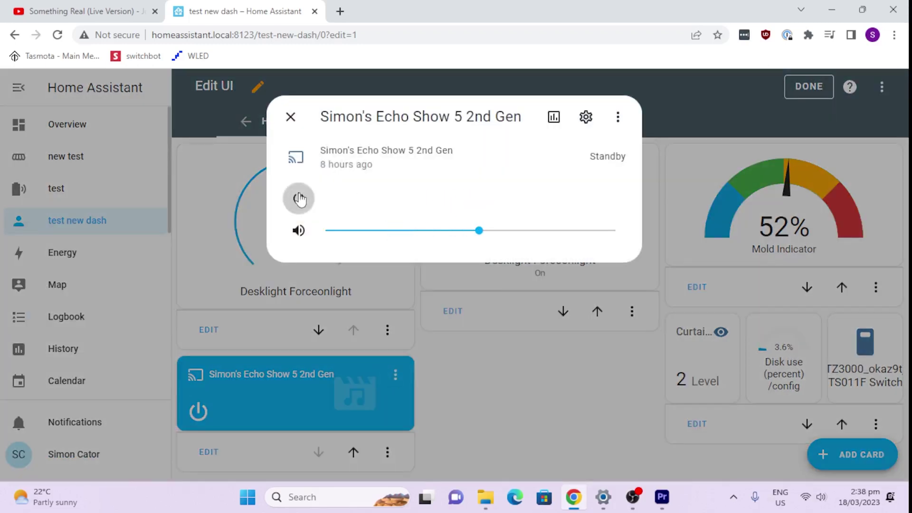
click(291, 117)
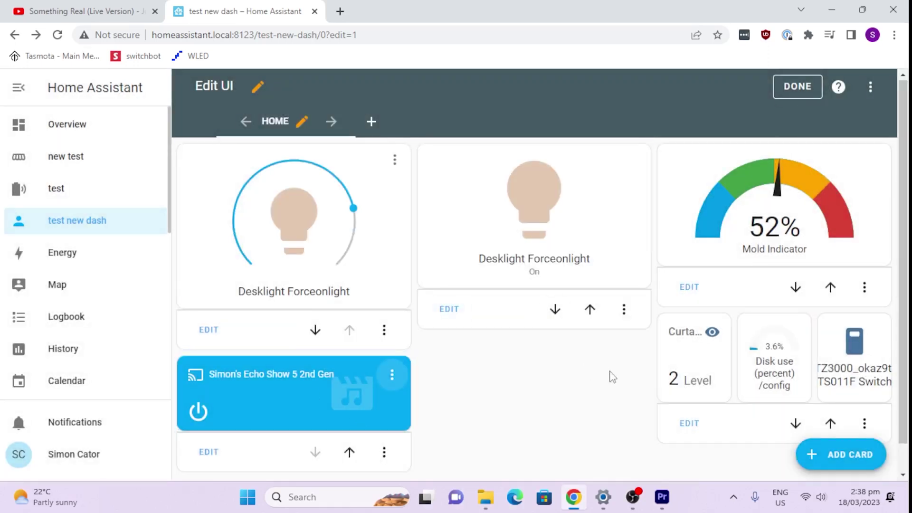